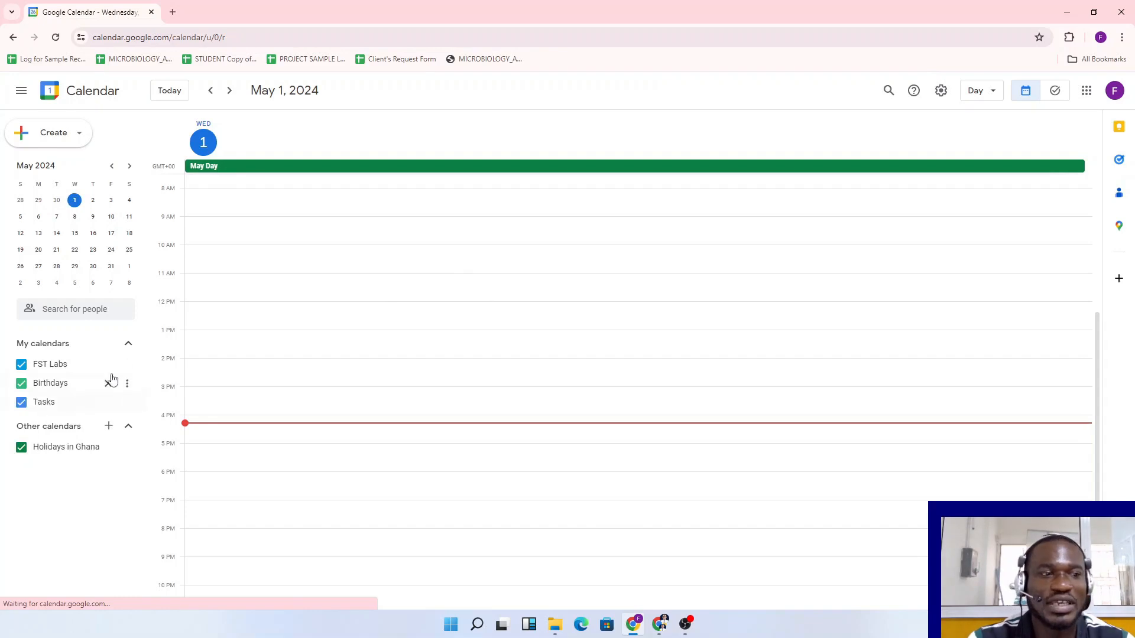
# Review the events scheduled on April 30 and May 2, 2024, and return to May 1
pyautogui.click(56, 201)
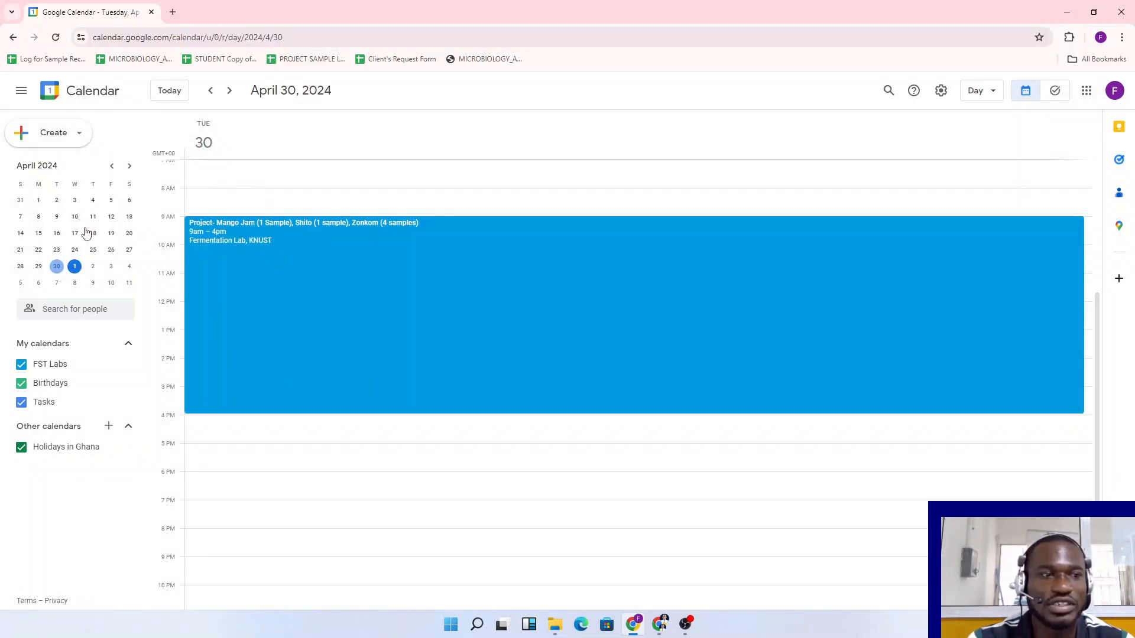
pyautogui.click(75, 267)
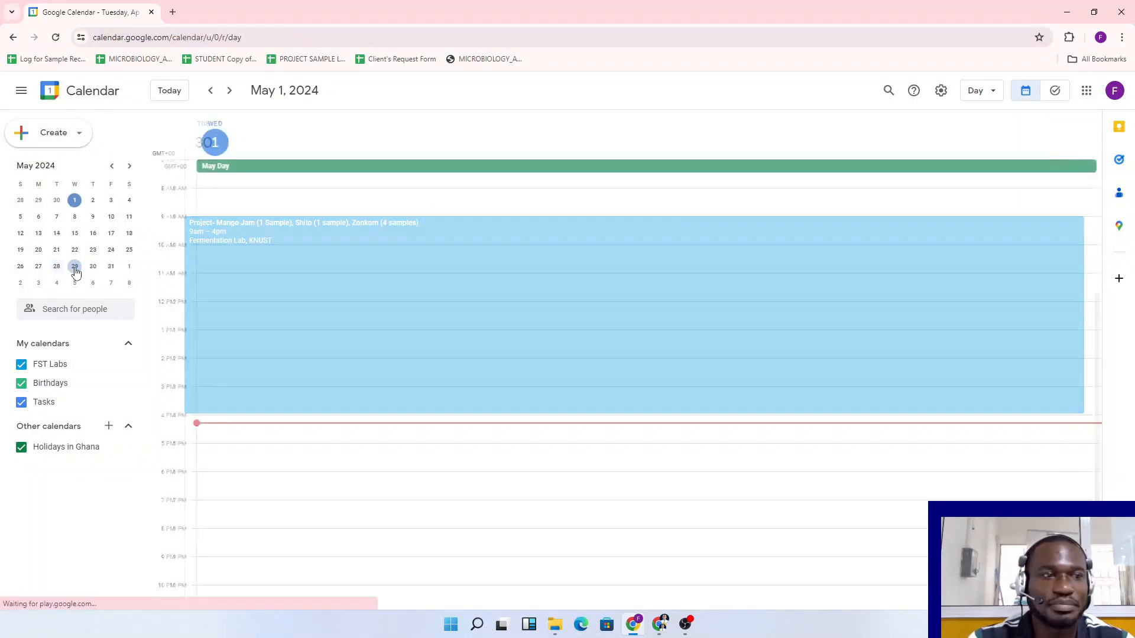
pyautogui.click(90, 202)
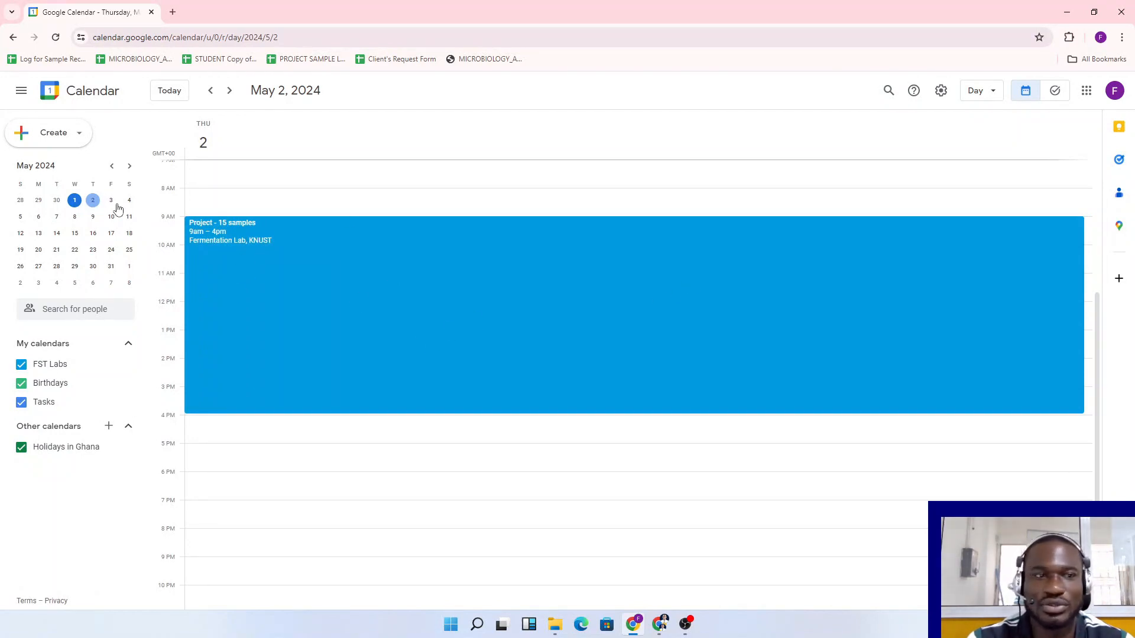
pyautogui.click(73, 202)
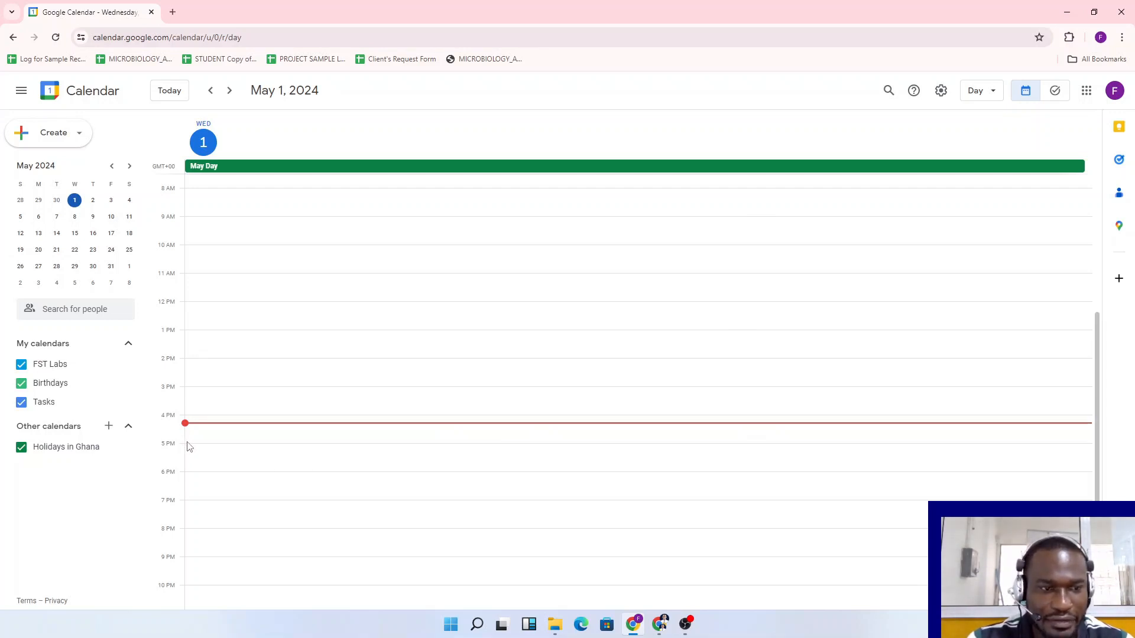
# Create an event on Wednesday, May 1 from 5:00pm to 6:00pm titled "Review of lab results"
pyautogui.moveTo(186, 449); pyautogui.dragTo(535, 471)
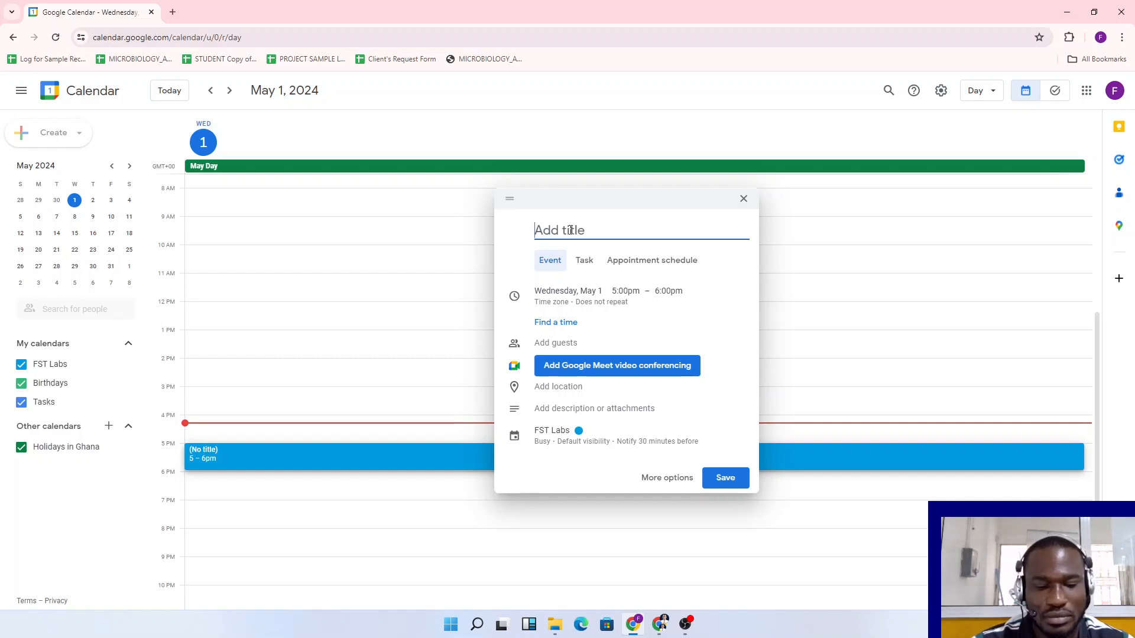
pyautogui.write('M')
pyautogui.press('BackSpace')
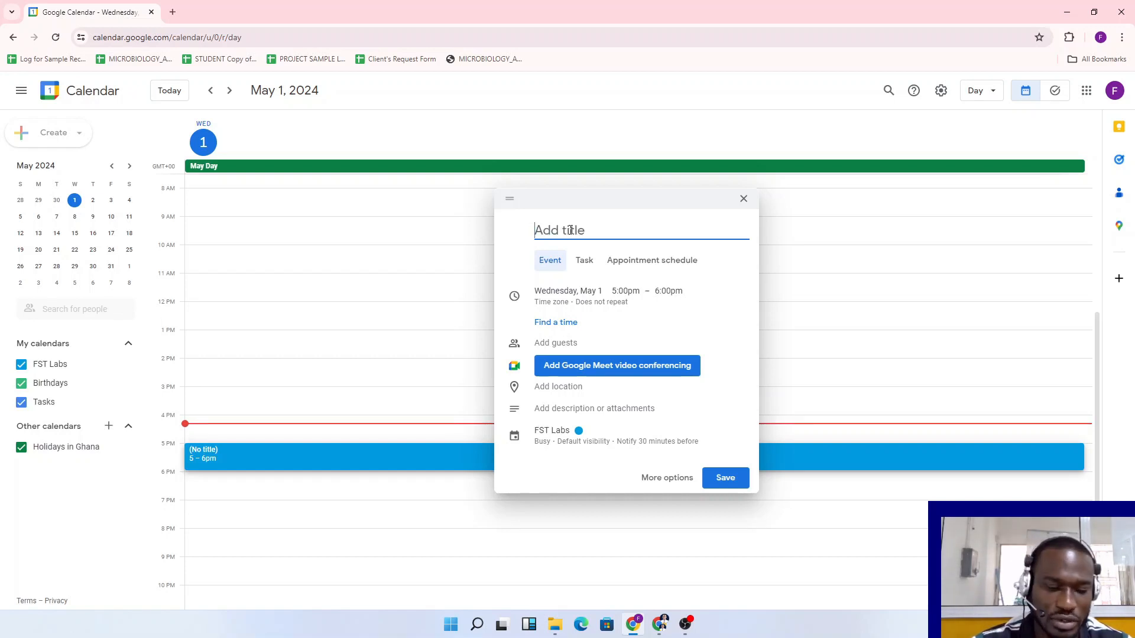
pyautogui.write('Meetin')
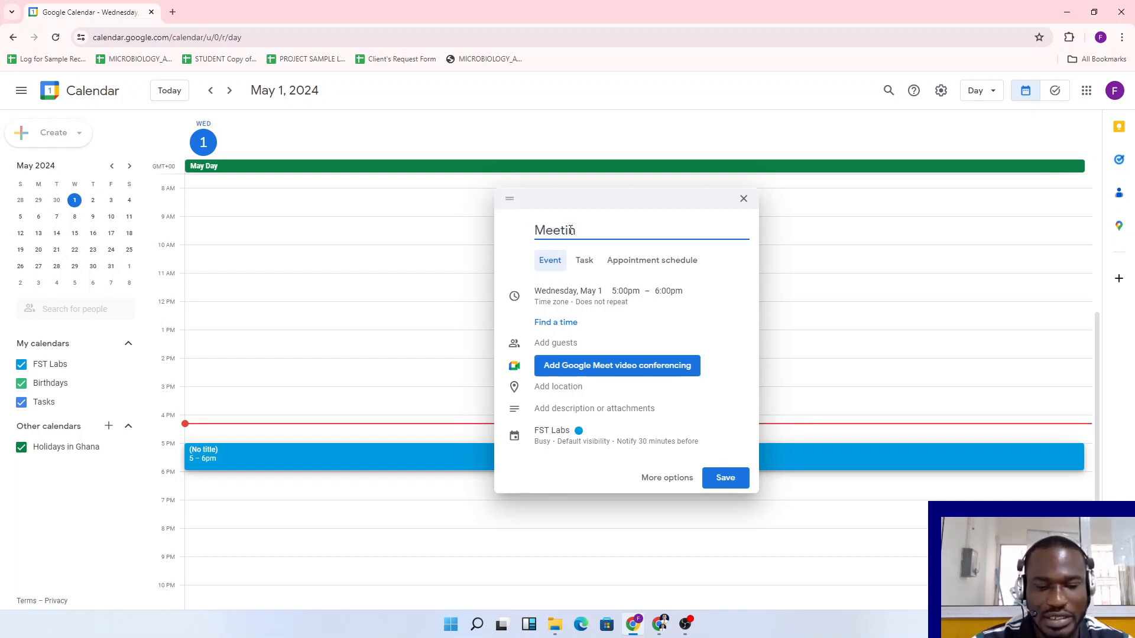
pyautogui.press('BackSpace')
pyautogui.press('BackSpace')
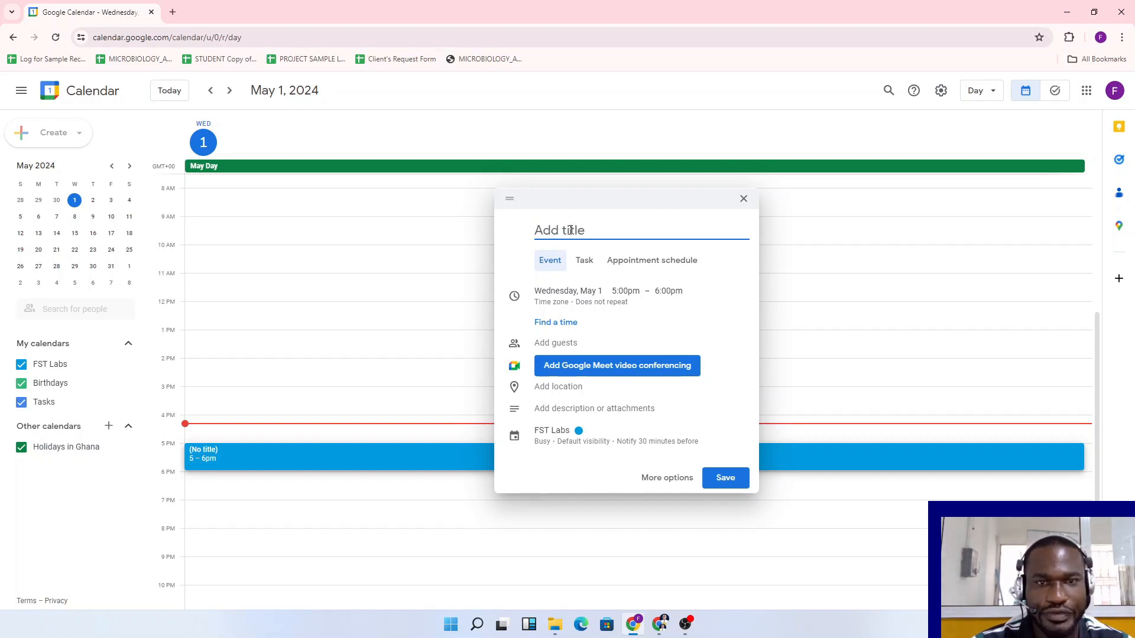
pyautogui.write('Re')
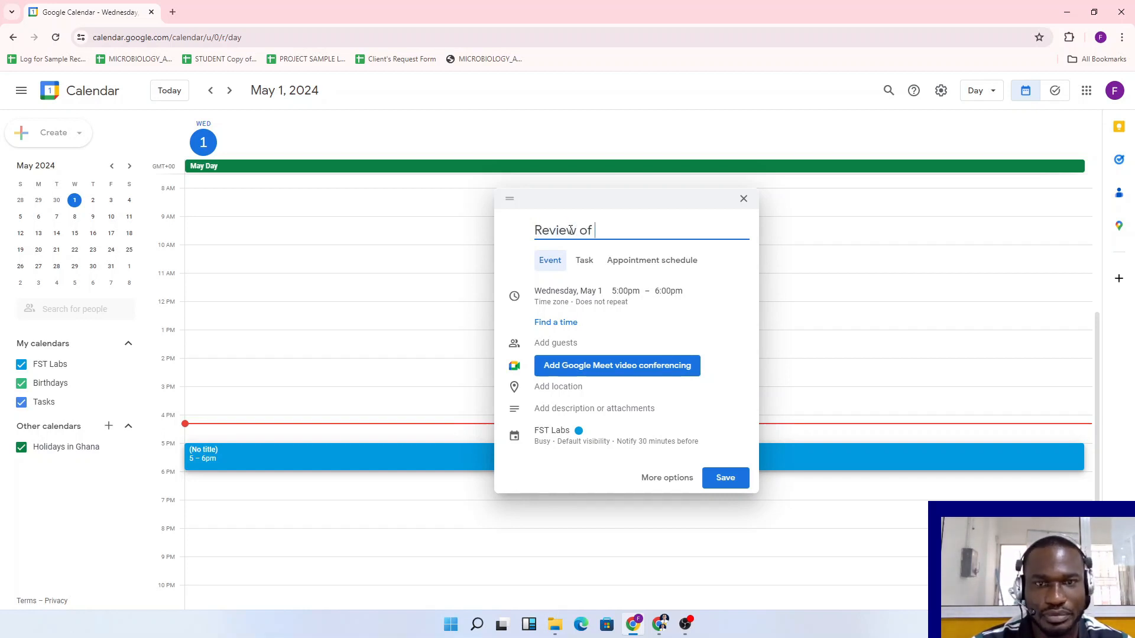
pyautogui.write('view of ')
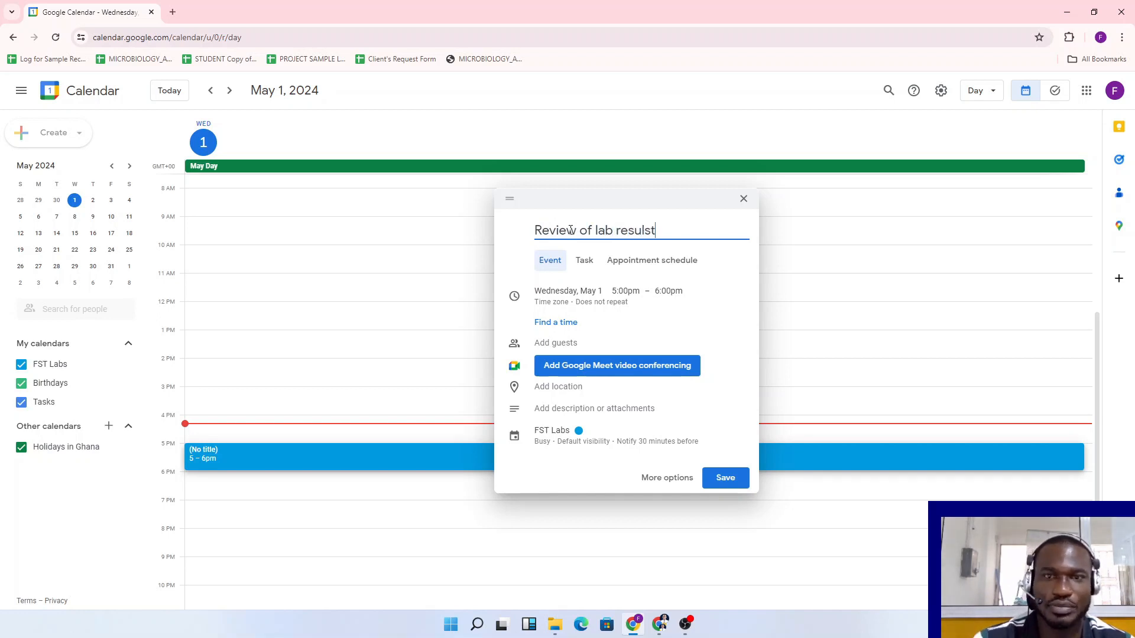
pyautogui.write('lab results')
pyautogui.press('BackSpace')
pyautogui.write('ts')
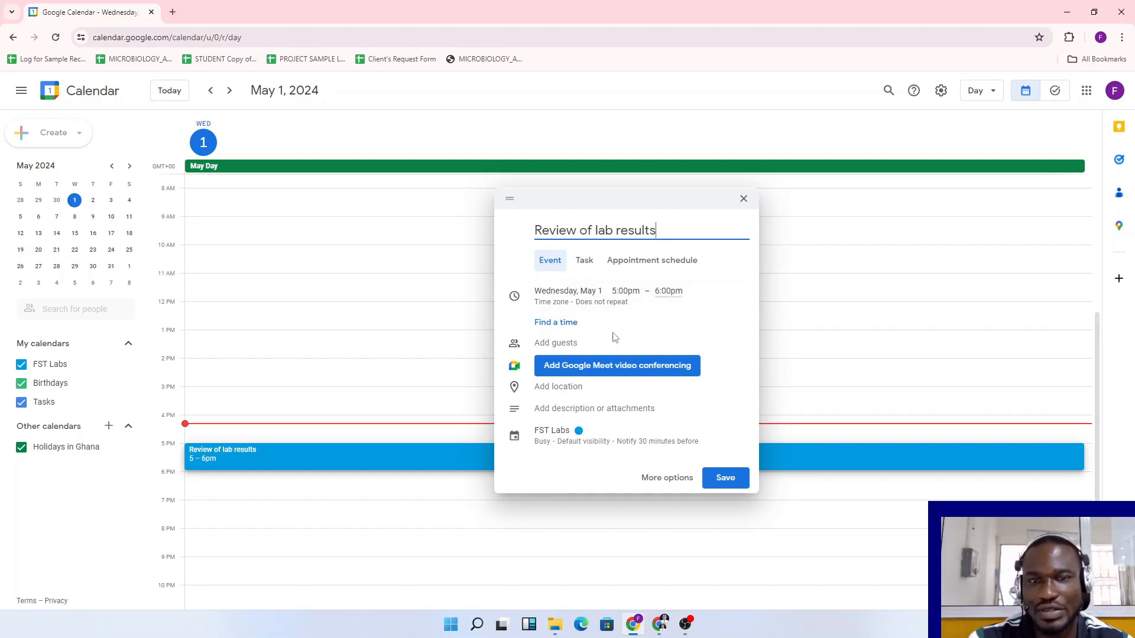
# Find the colleague by the start of their e-mail address and add them as a guest of the event
pyautogui.click(557, 347)
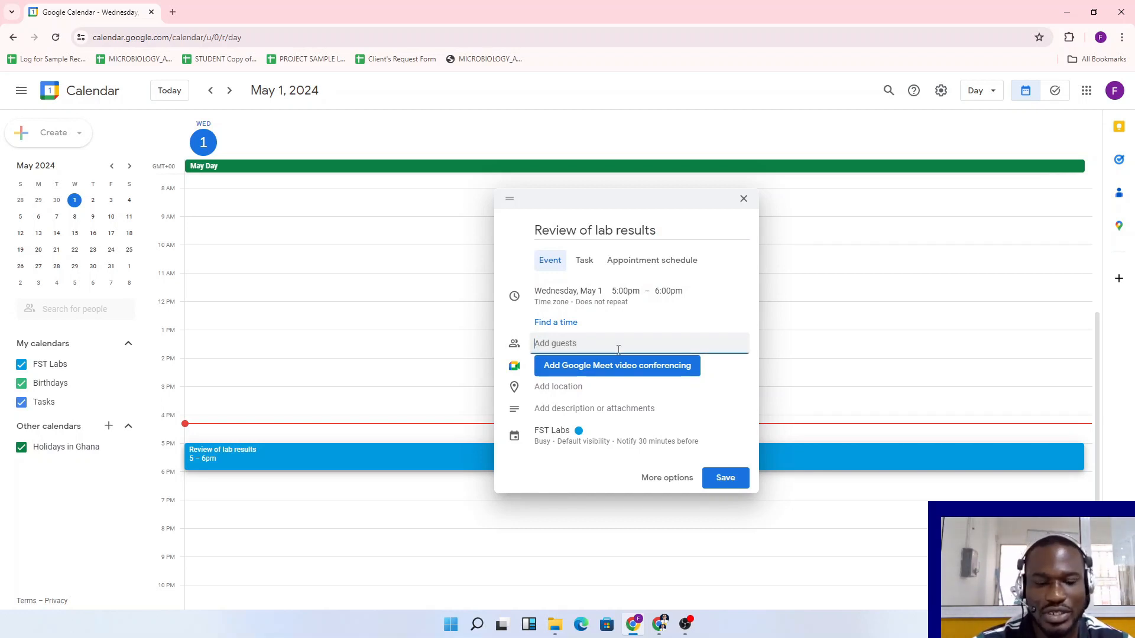
pyautogui.write('yag')
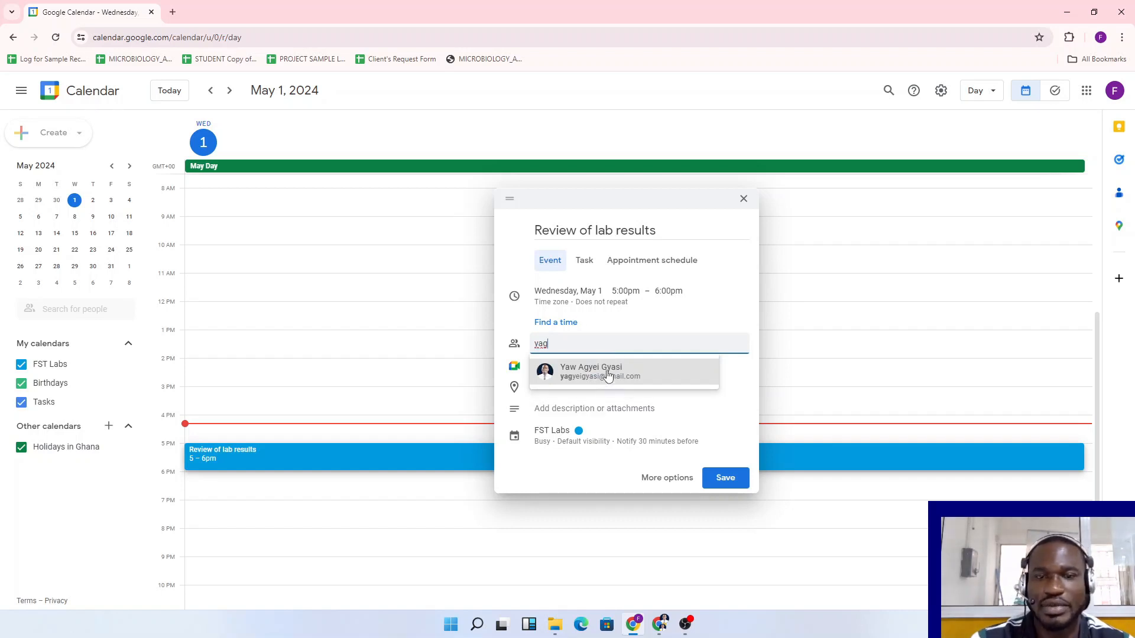
pyautogui.click(608, 376)
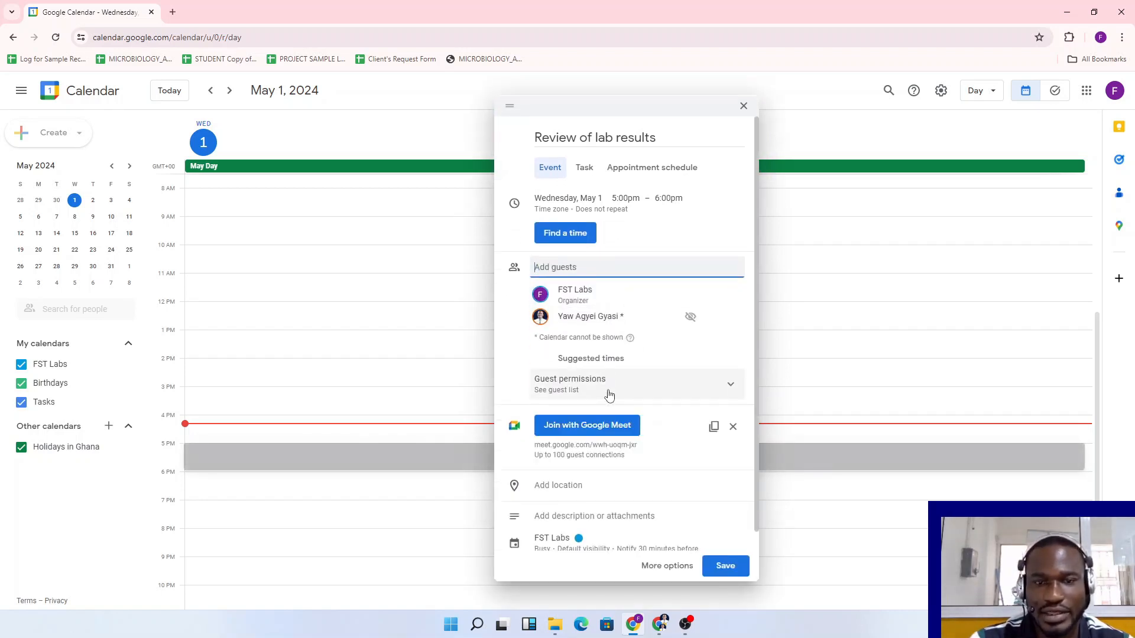
# Try the Modify event permission for guests, leaving only See guest list enabled
pyautogui.scroll(-1, 608, 394)
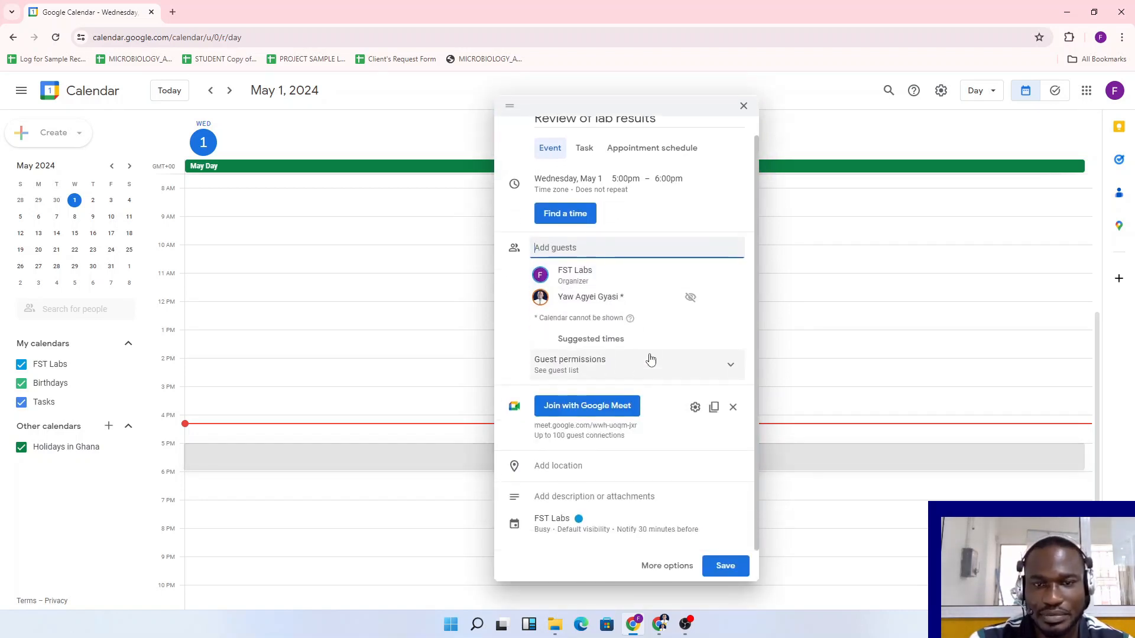
pyautogui.click(616, 371)
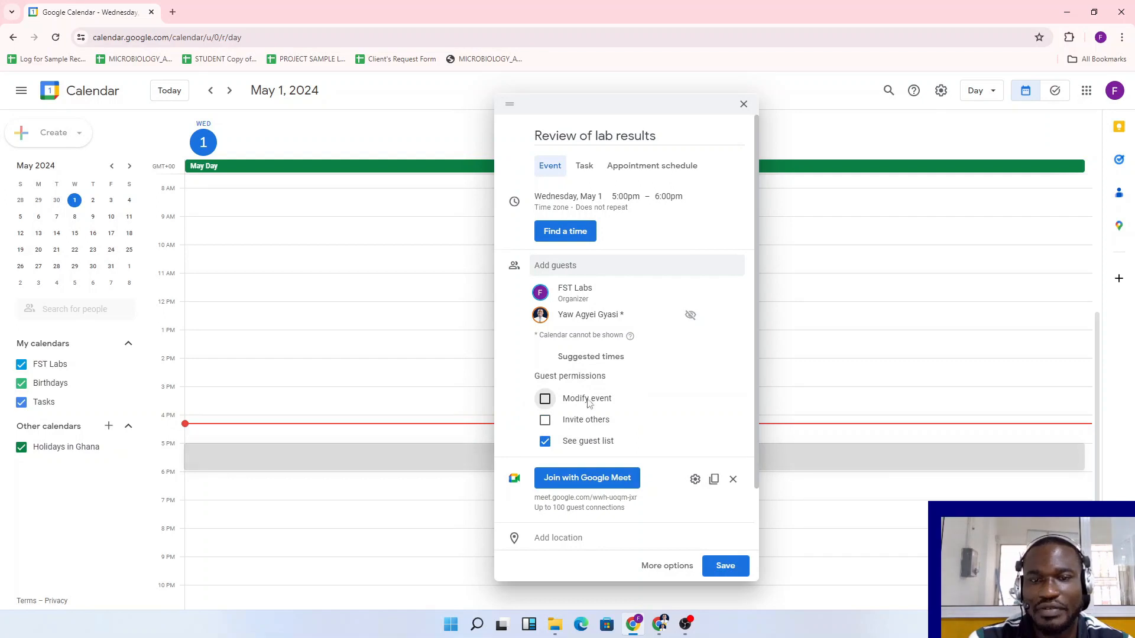
pyautogui.click(590, 406)
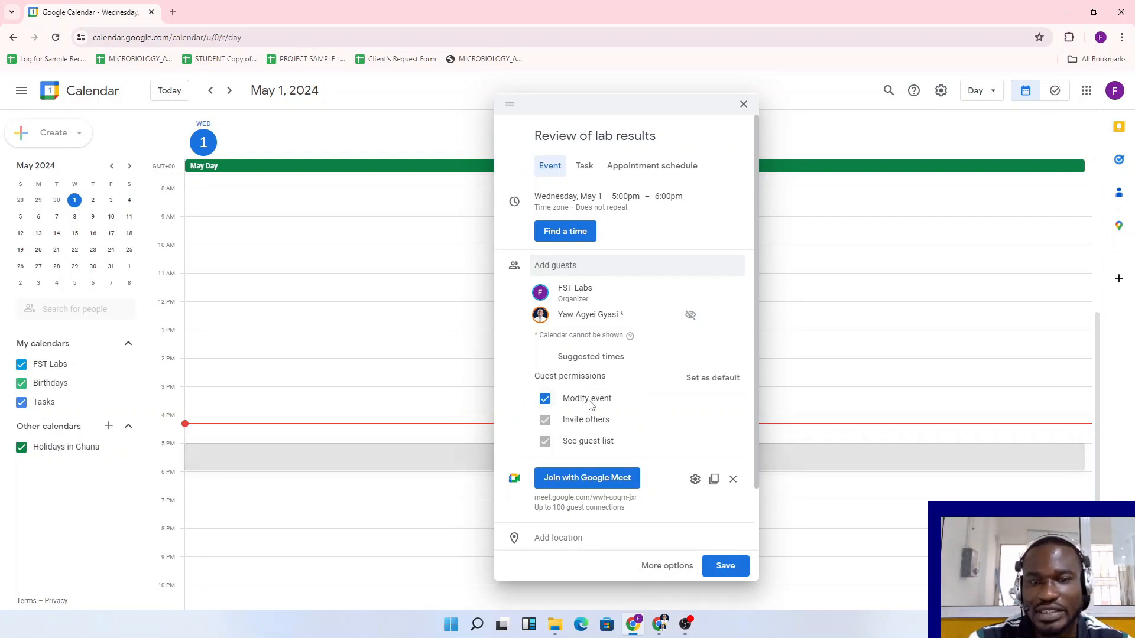
pyautogui.click(590, 404)
pyautogui.click(590, 424)
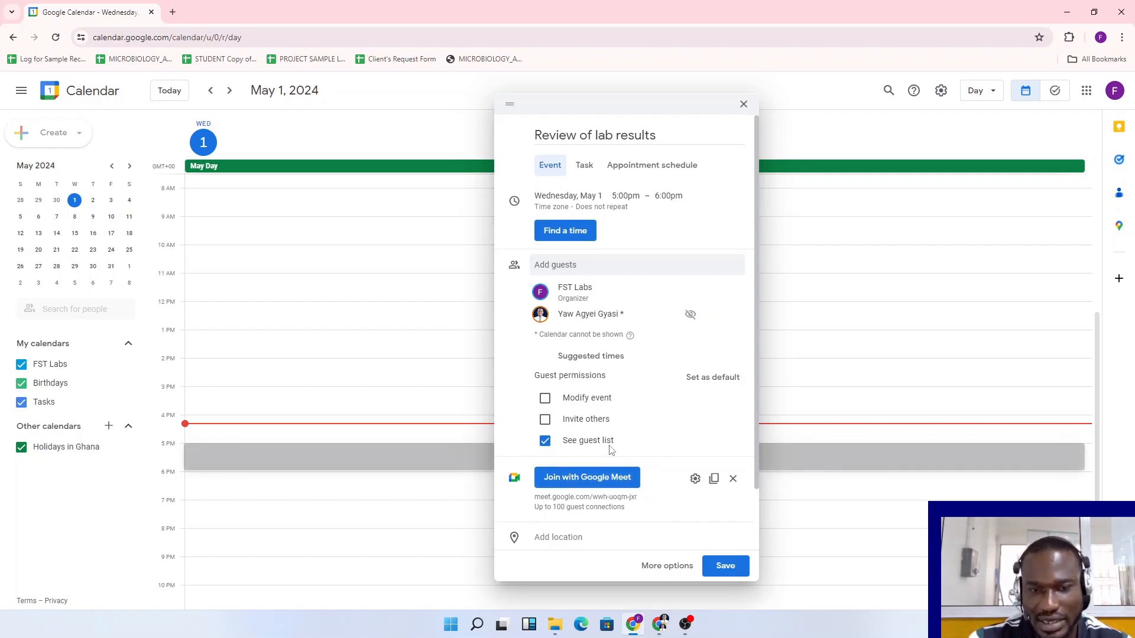
# Begin the event's location search with KNUST
pyautogui.scroll(-1, 587, 419)
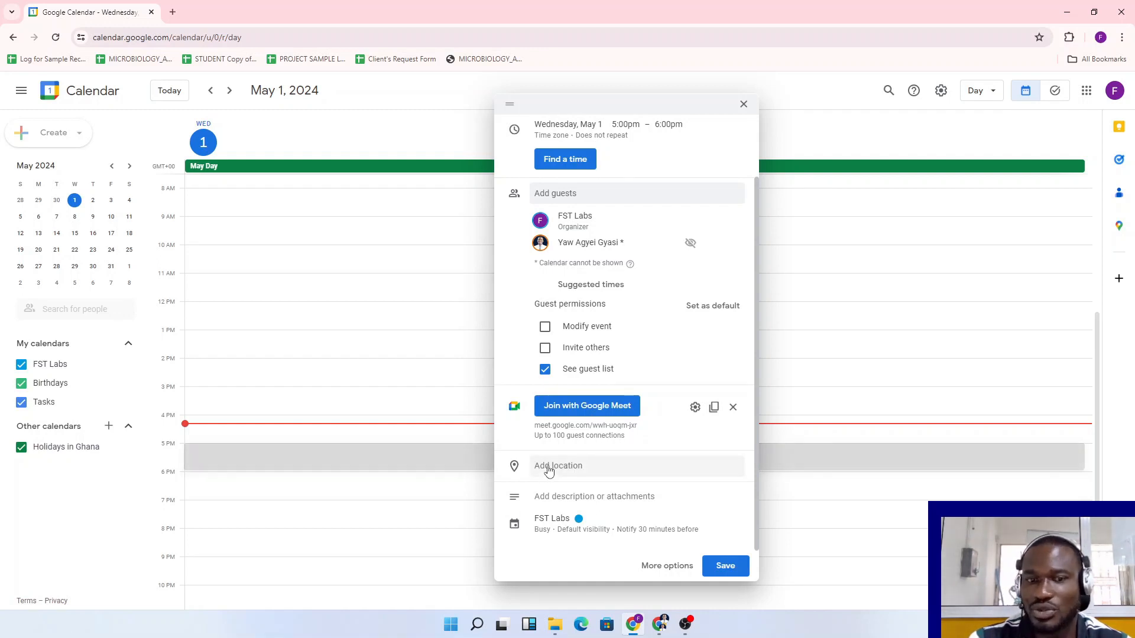
pyautogui.click(569, 467)
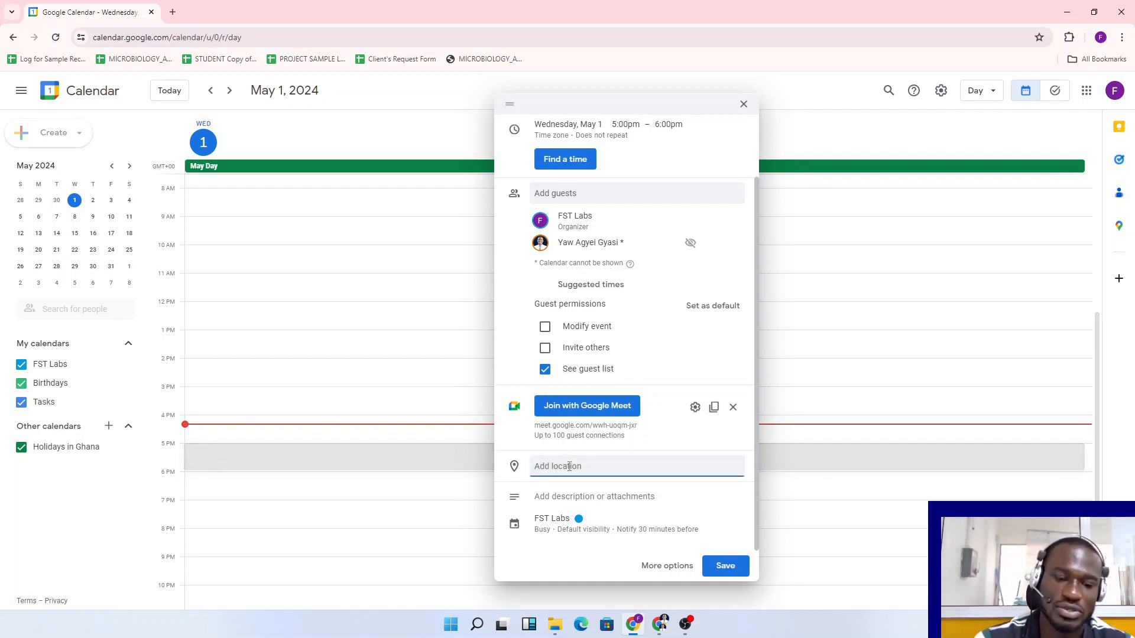
pyautogui.write('KNUST')
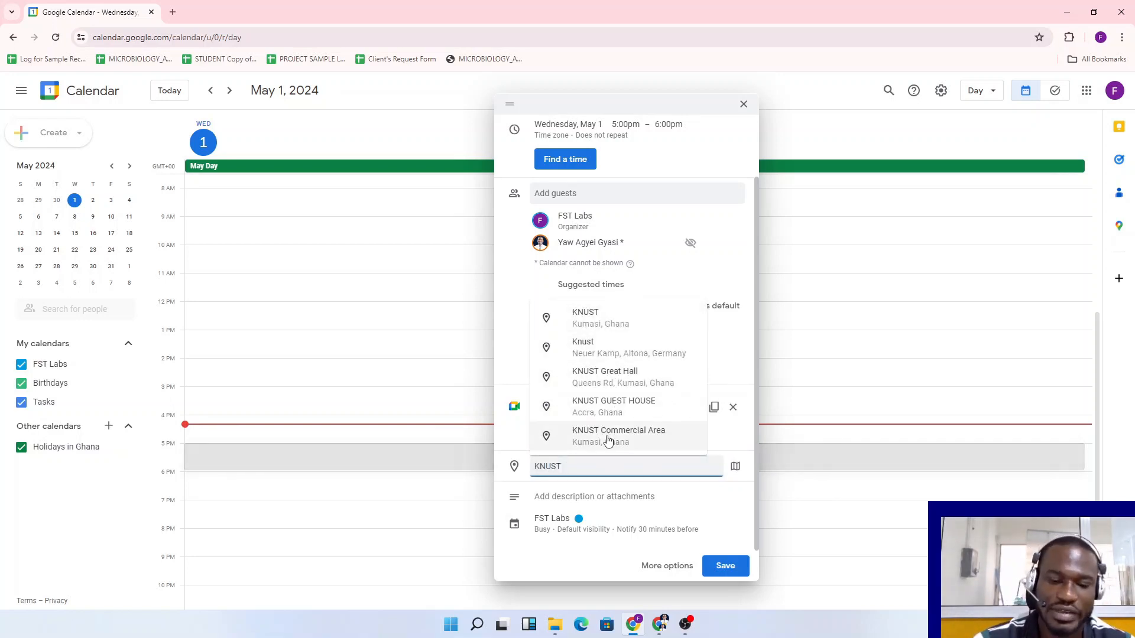
pyautogui.write(', Ferm')
pyautogui.press('BackSpace')
pyautogui.press('BackSpace')
pyautogui.press('BackSpace')
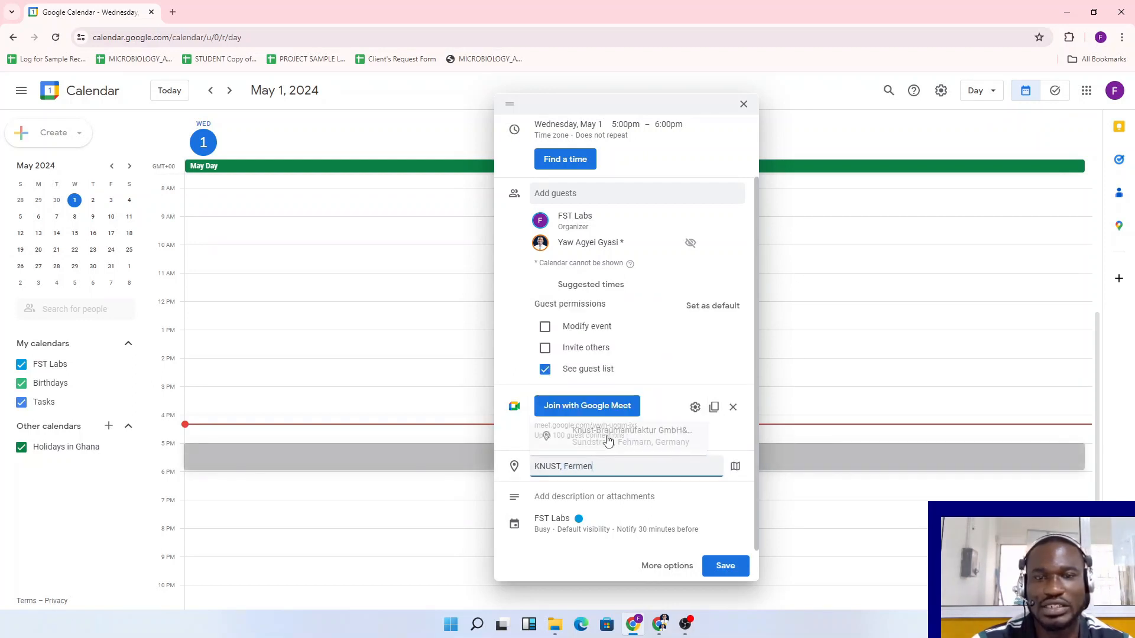
pyautogui.write('A')
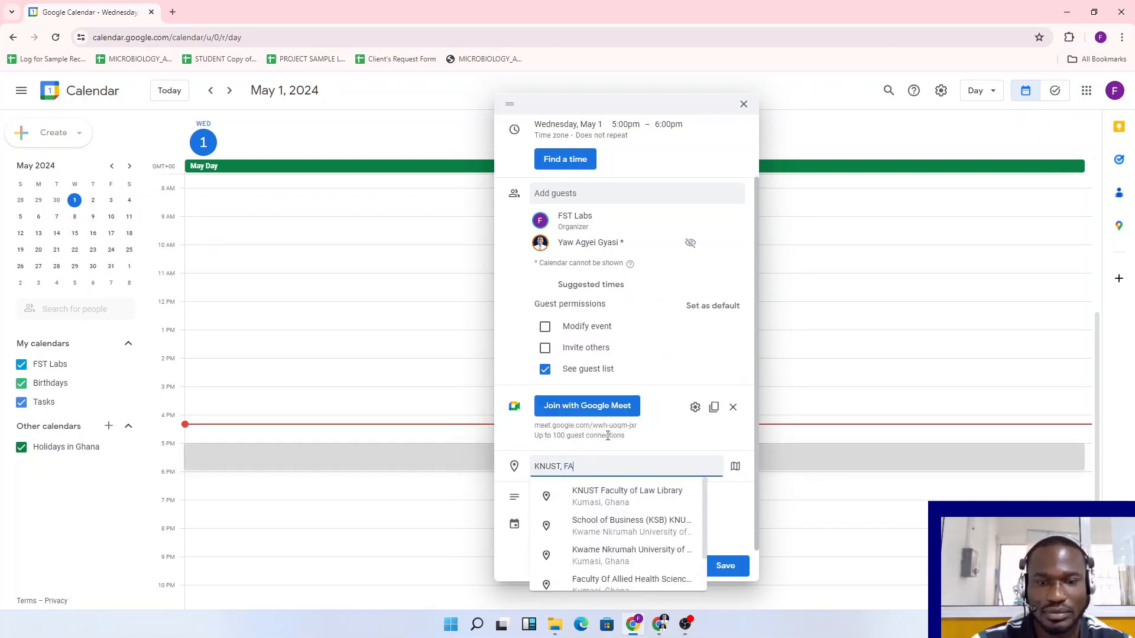
pyautogui.write(' K')
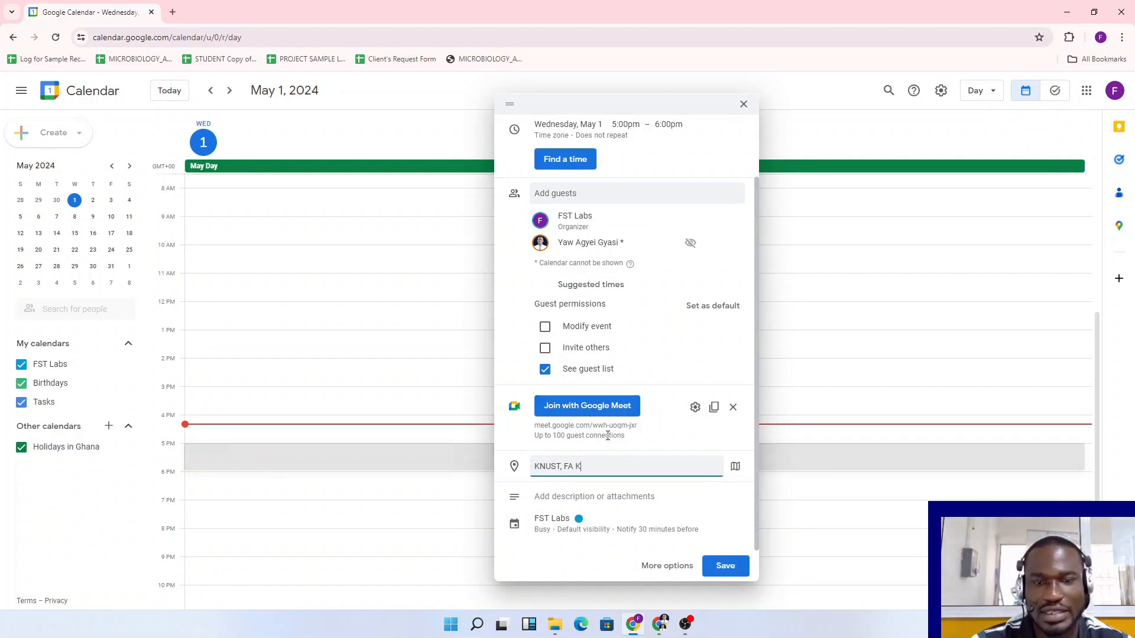
pyautogui.write('uffour')
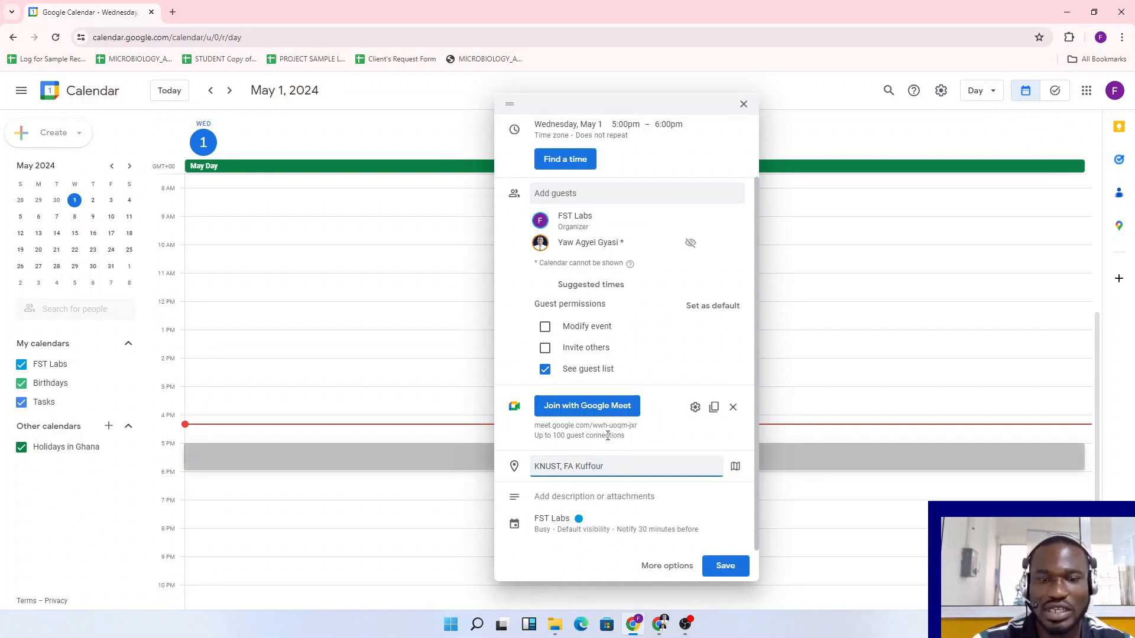
pyautogui.press('BackSpace')
pyautogui.press('BackSpace')
pyautogui.press('BackSpace')
pyautogui.press('BackSpace')
pyautogui.write('our')
pyautogui.press('BackSpace')
pyautogui.press('BackSpace')
pyautogui.press('BackSpace')
pyautogui.press('BackSpace')
pyautogui.press('BackSpace')
pyautogui.press('BackSpace')
pyautogui.press('BackSpace')
pyautogui.press('BackSpace')
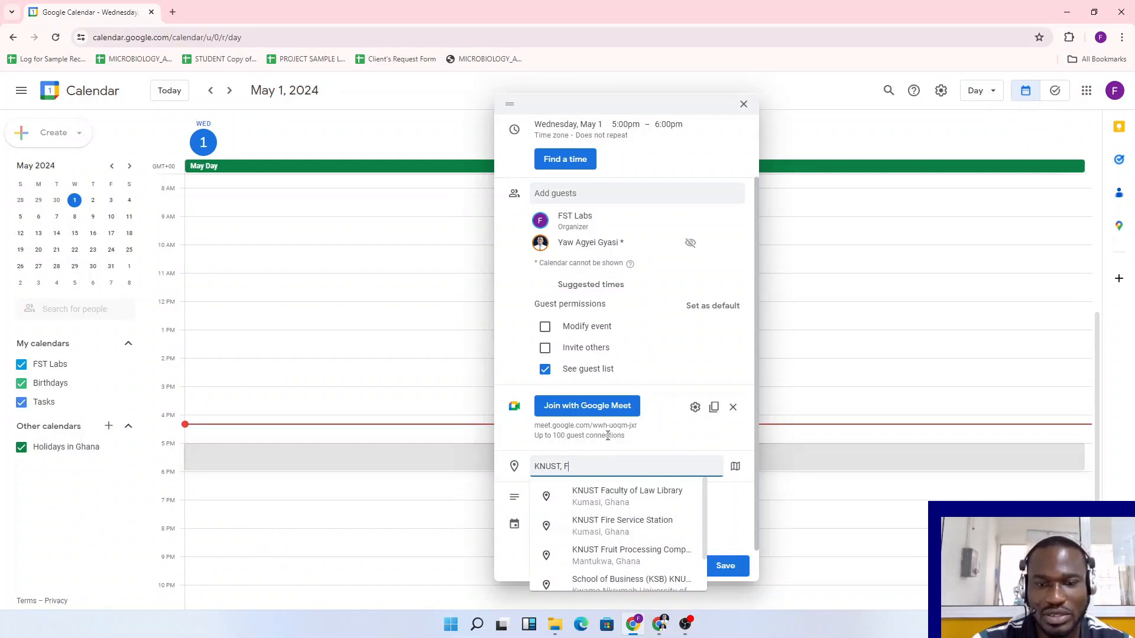
pyautogui.press('BackSpace')
# Narrow the location search with "Colleg" and choose College Of Science in Kumasi, Ghana, as the event's location
pyautogui.write('Colleg')
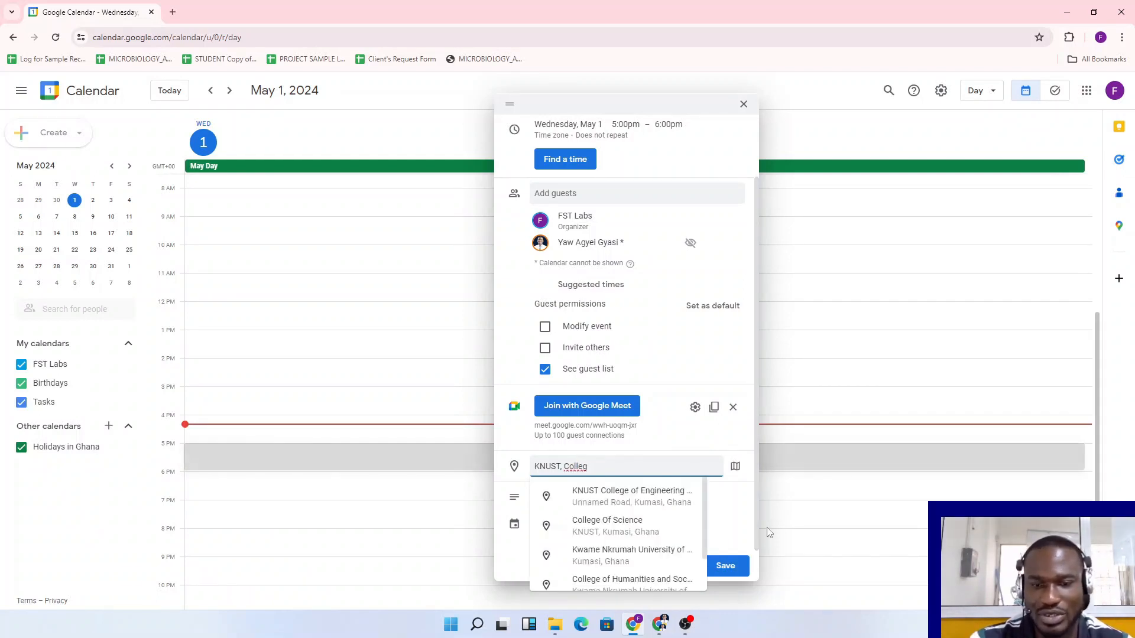
pyautogui.click(609, 525)
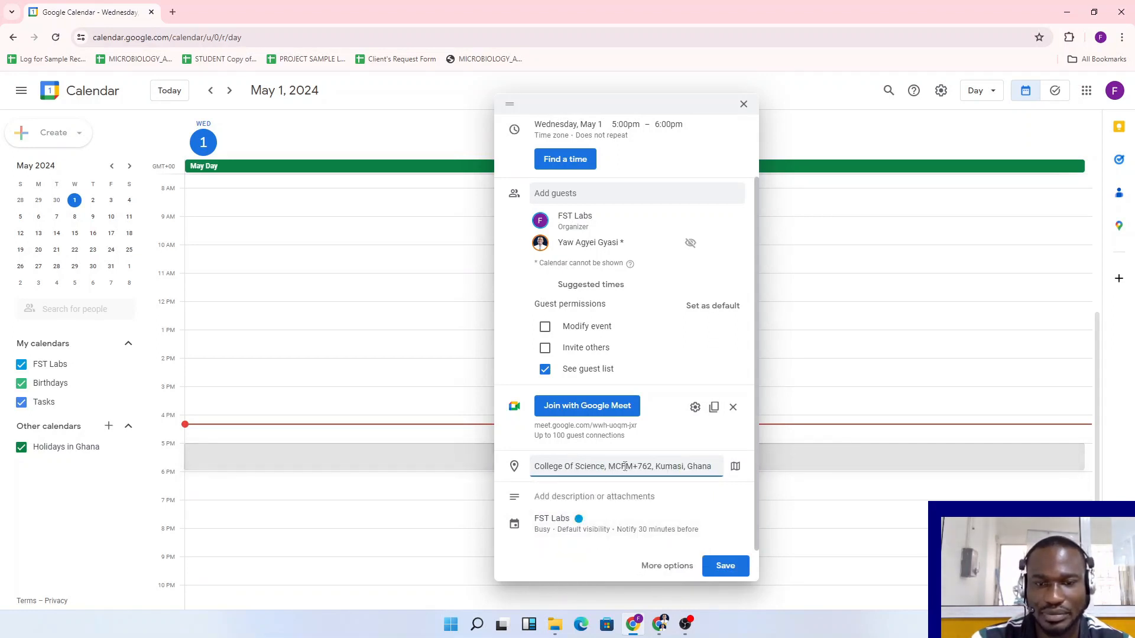
pyautogui.click(694, 465)
pyautogui.scroll(2, 665, 416)
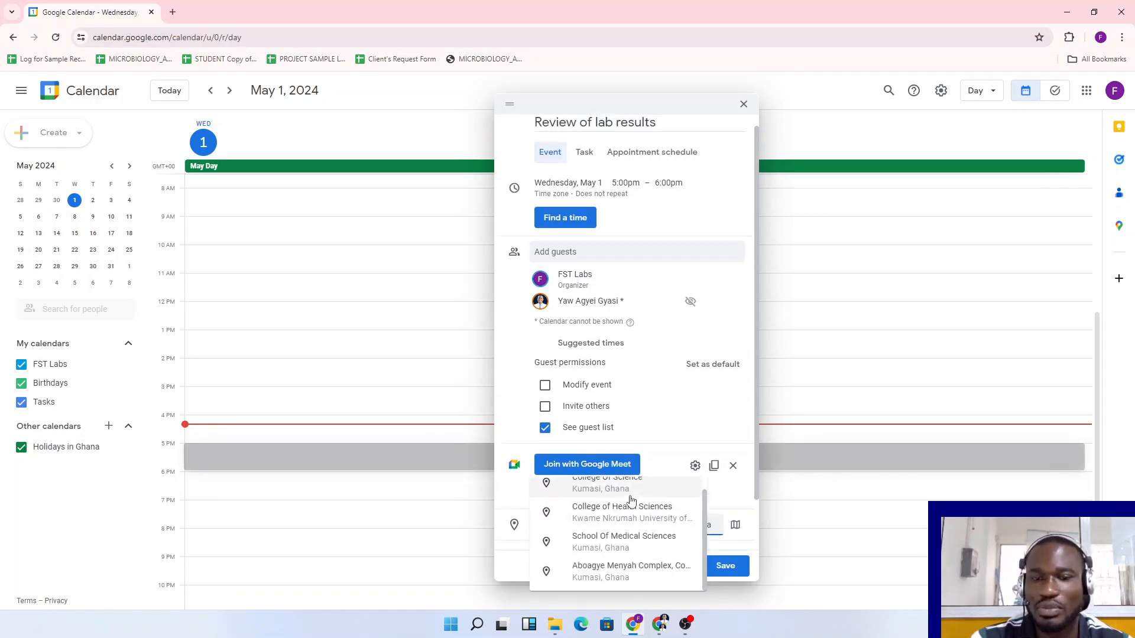
pyautogui.scroll(-1, 665, 416)
pyautogui.click(590, 465)
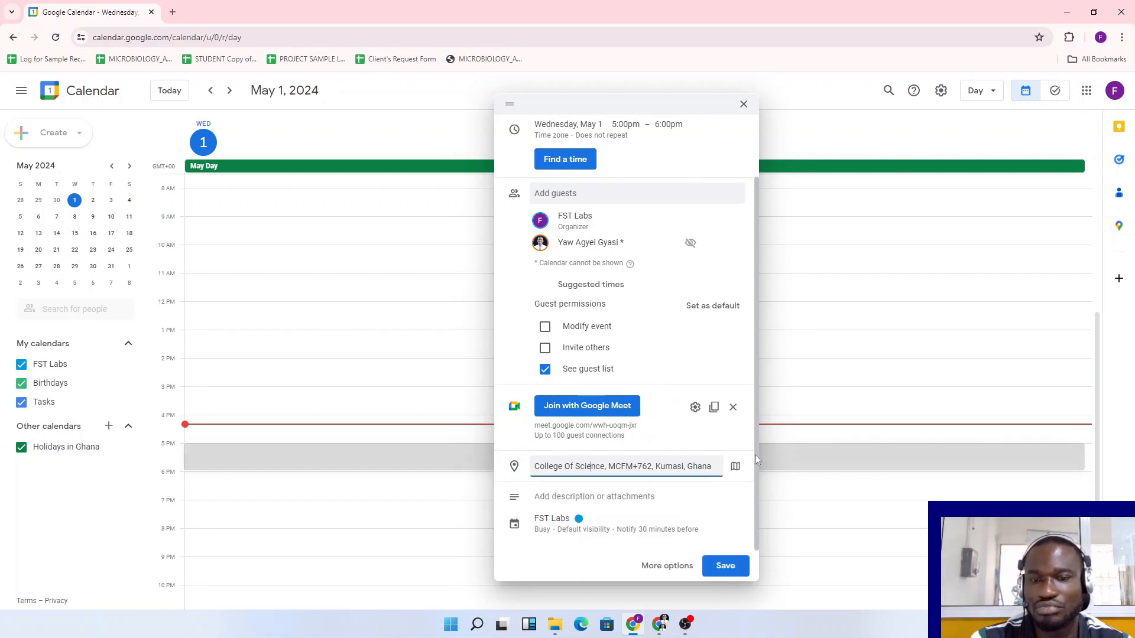
# Begin the event description with the line "Lab work", leaving an empty second line
pyautogui.click(590, 499)
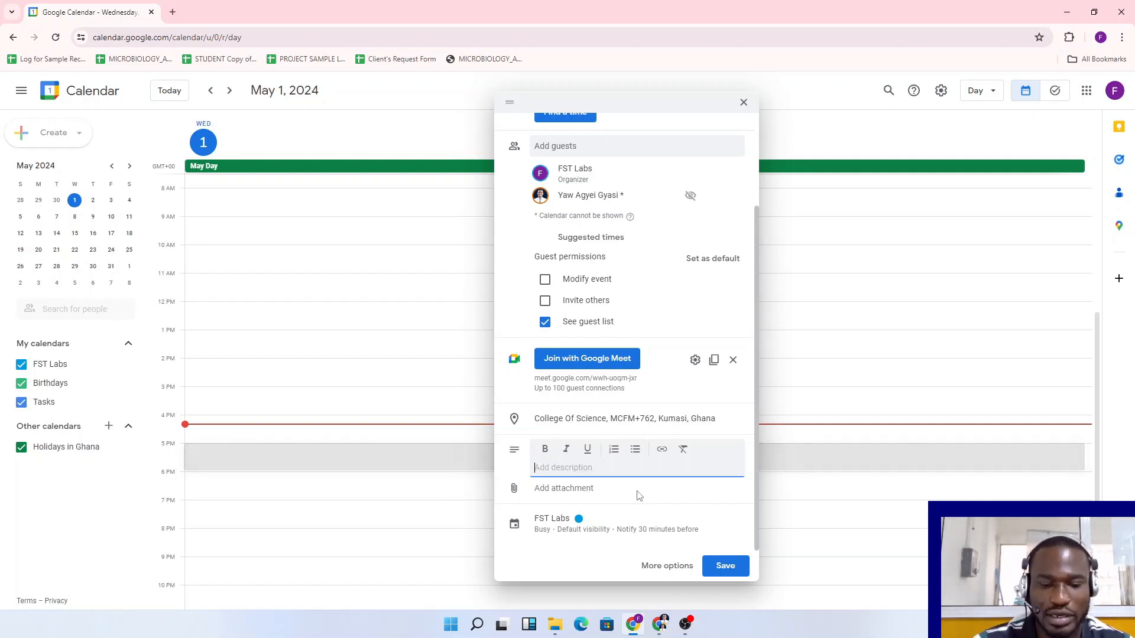
pyautogui.write('work')
pyautogui.press('Return')
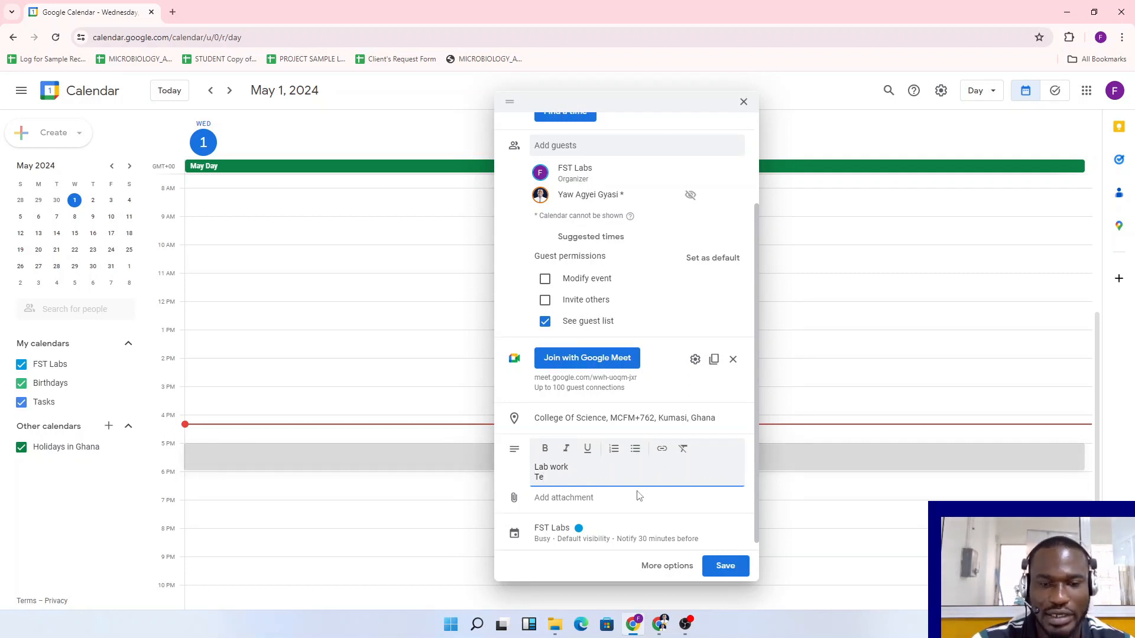
pyautogui.write('Test:')
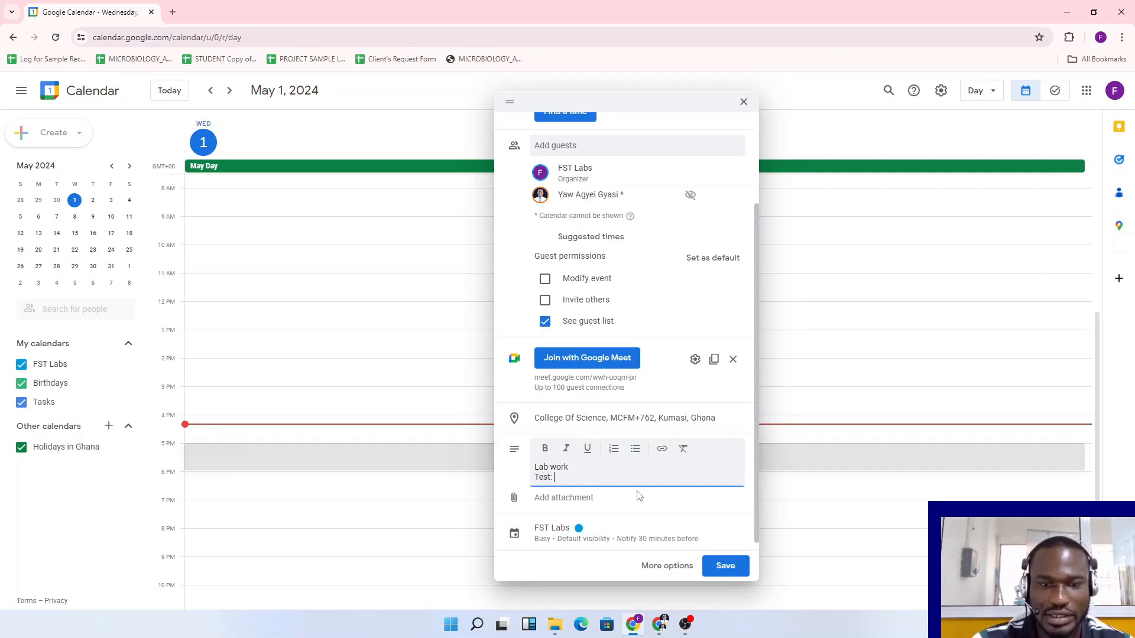
pyautogui.press('BackSpace')
pyautogui.press('BackSpace')
pyautogui.press('BackSpace')
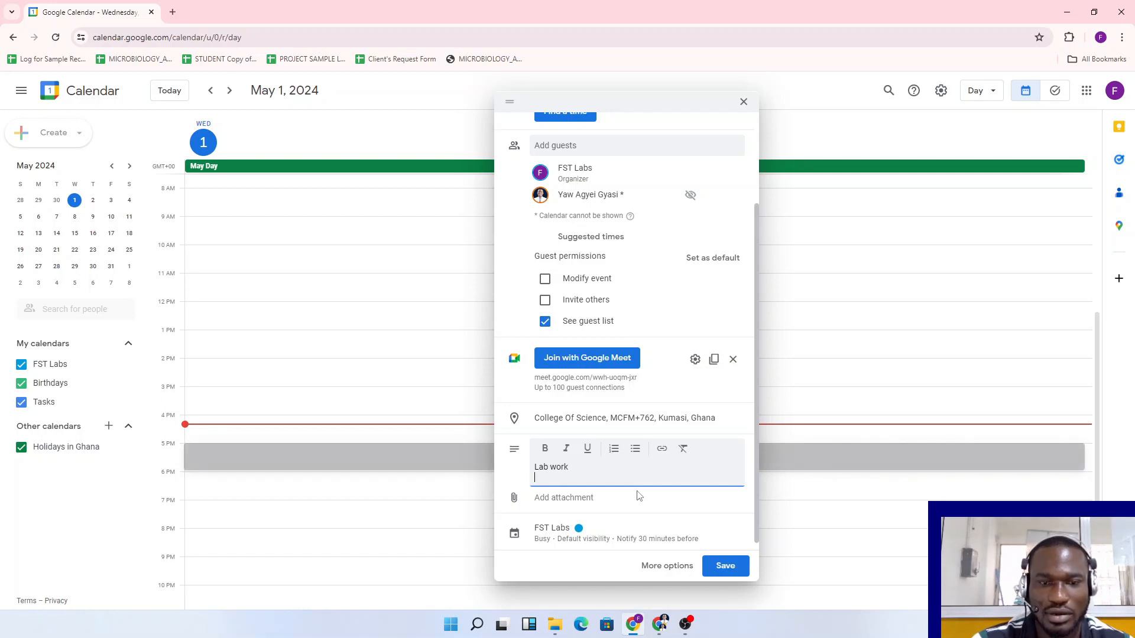
# Add the line "Activity: Review of Results" to the event description and start a new line below it
pyautogui.write('Activity: ')
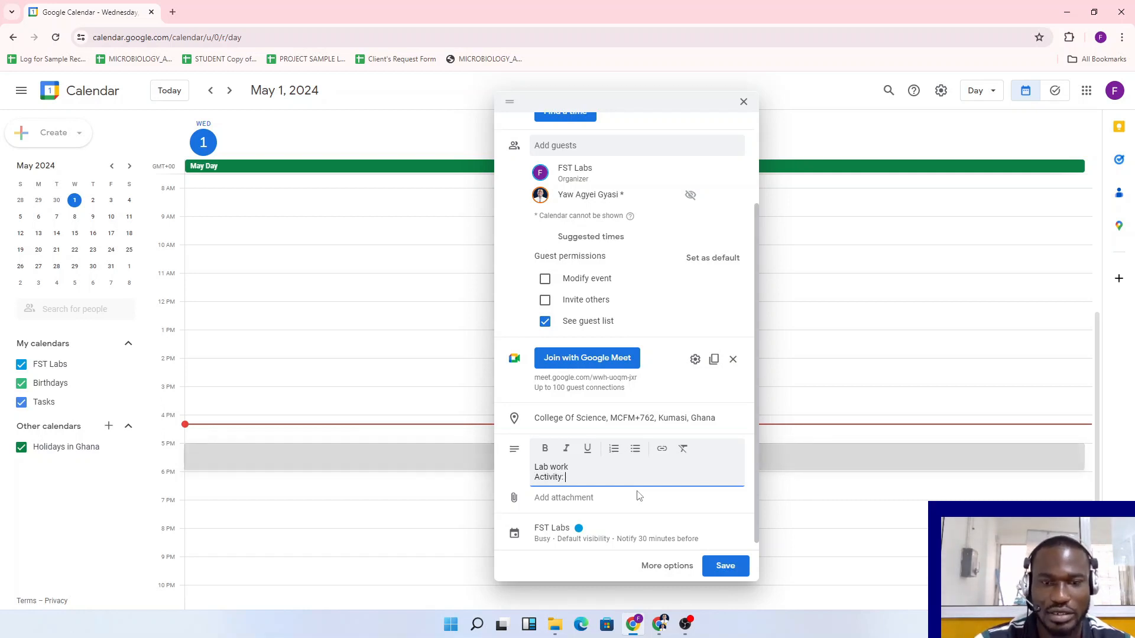
pyautogui.write('Reveiw')
pyautogui.press('BackSpace')
pyautogui.press('BackSpace')
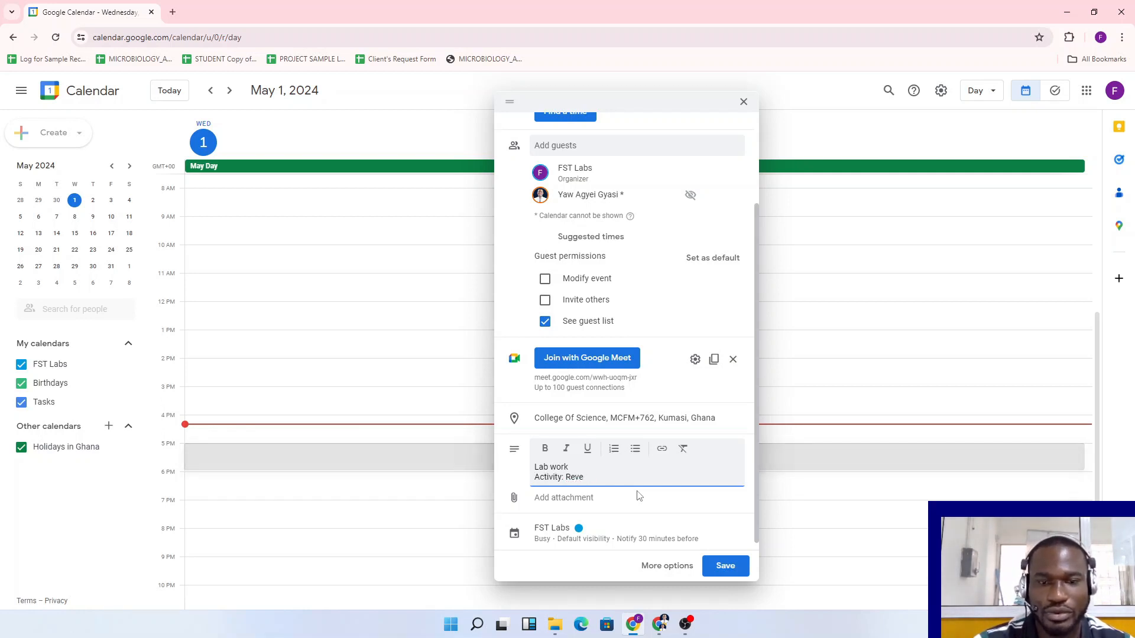
pyautogui.write('iew of Resul')
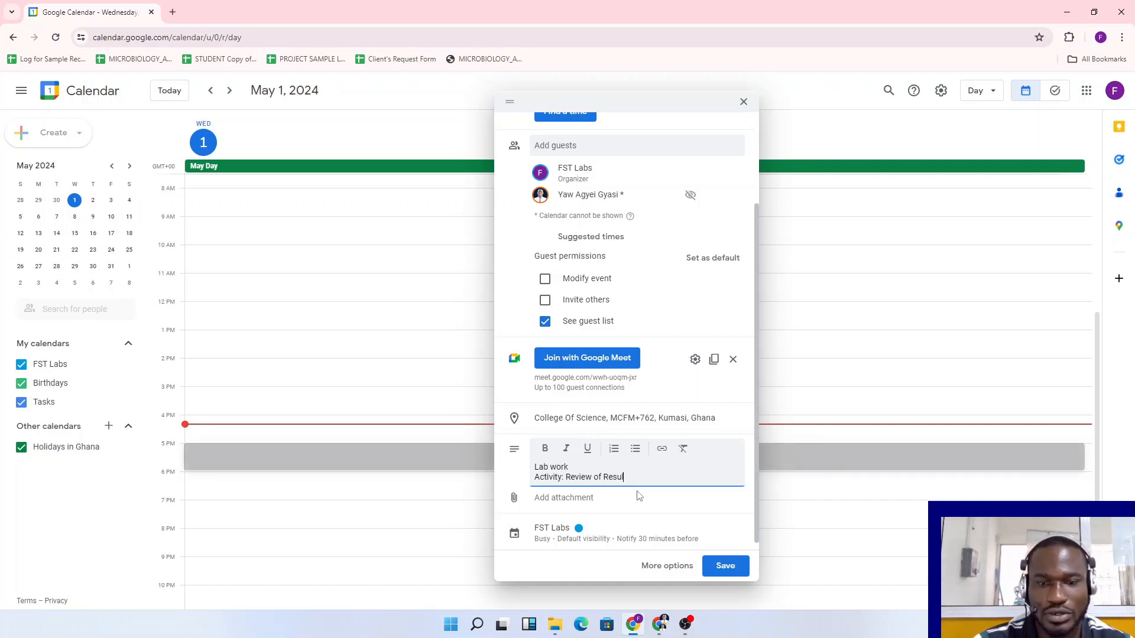
pyautogui.write('ts')
pyautogui.press('Return')
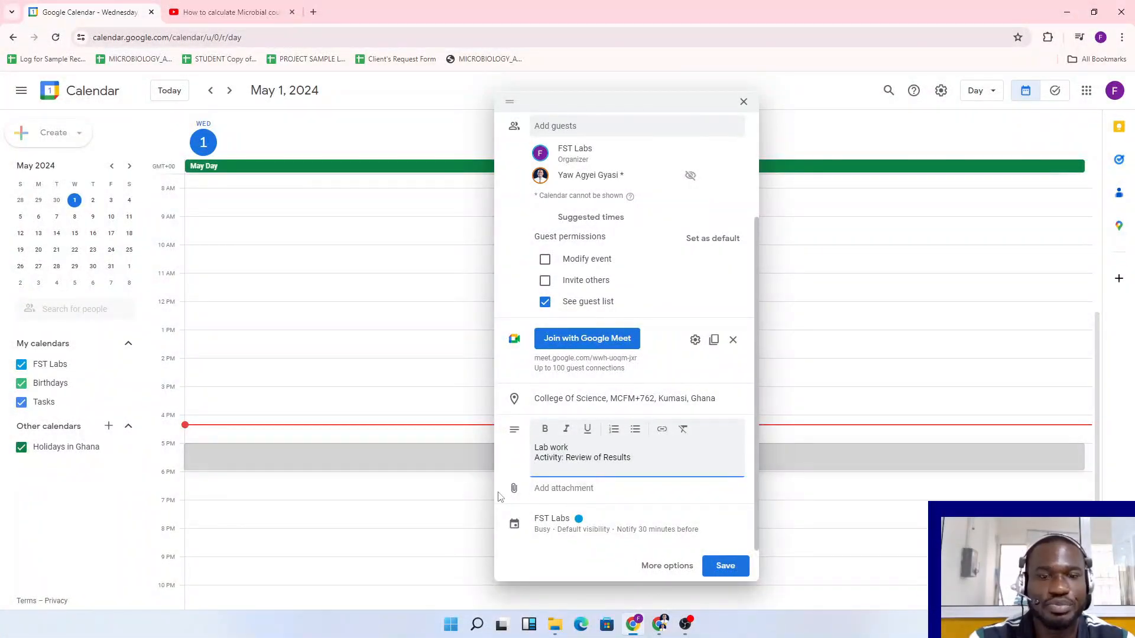
# Copy the address of the YouTube video "How to calculate Microbial counts using MS Excel" and paste it into the event description
pyautogui.click(255, 7)
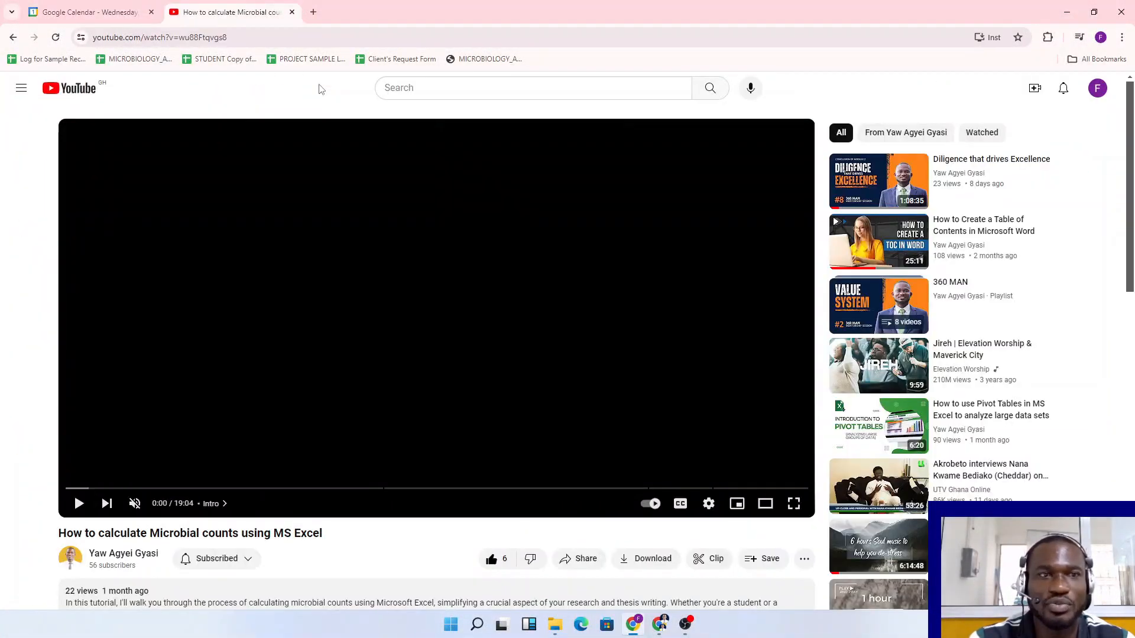
pyautogui.click(79, 503)
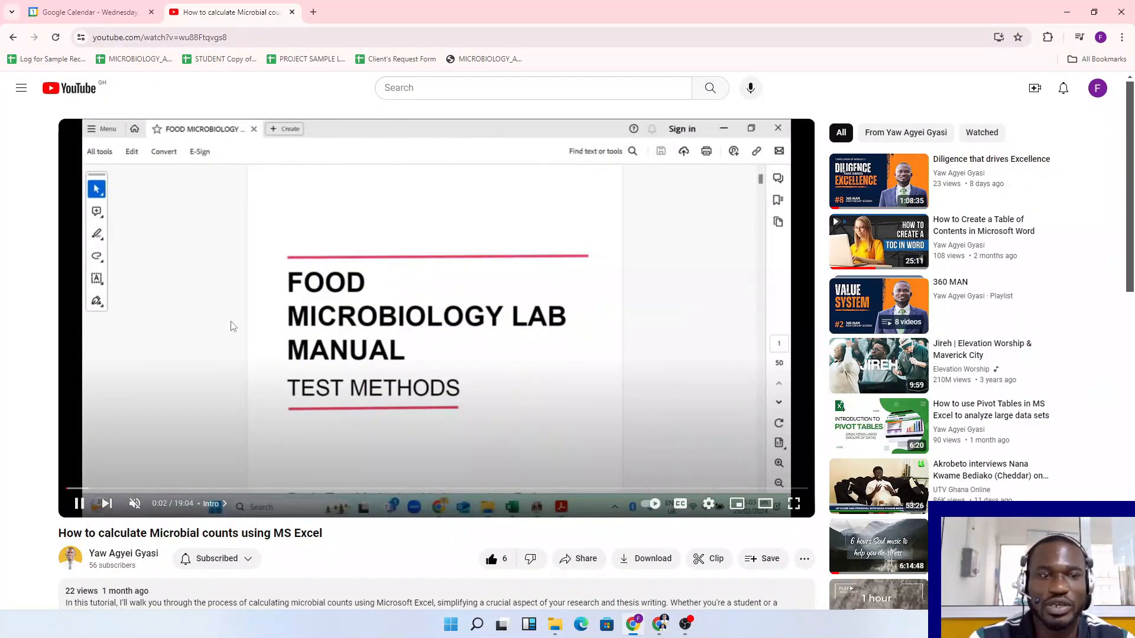
pyautogui.click(228, 37)
pyautogui.hotkey('ctrl', 'c')
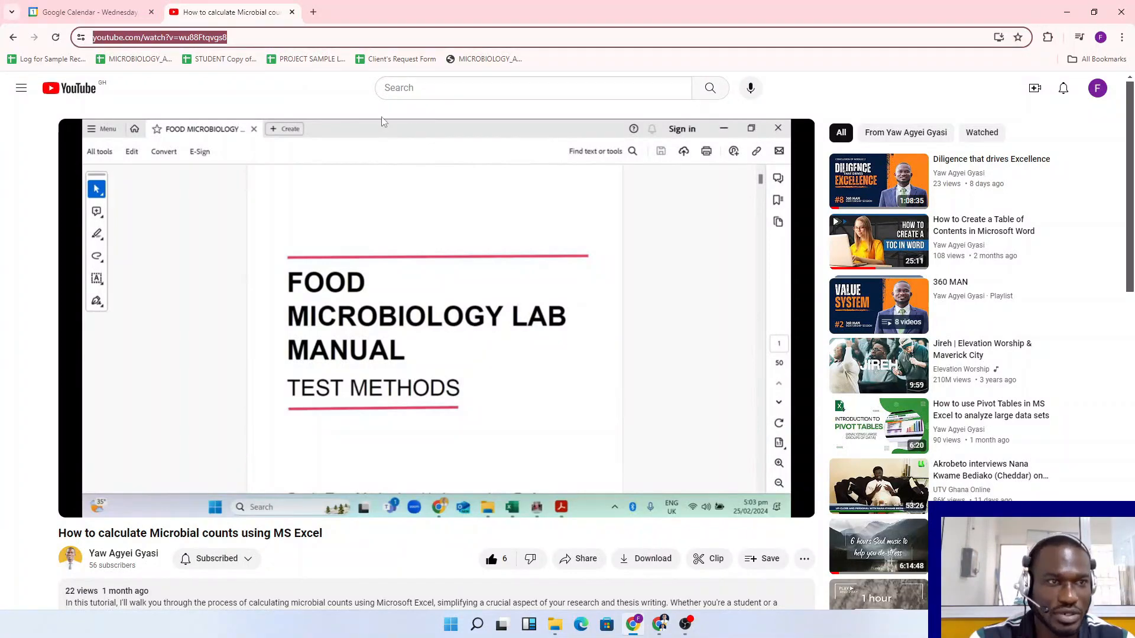
pyautogui.click(68, 15)
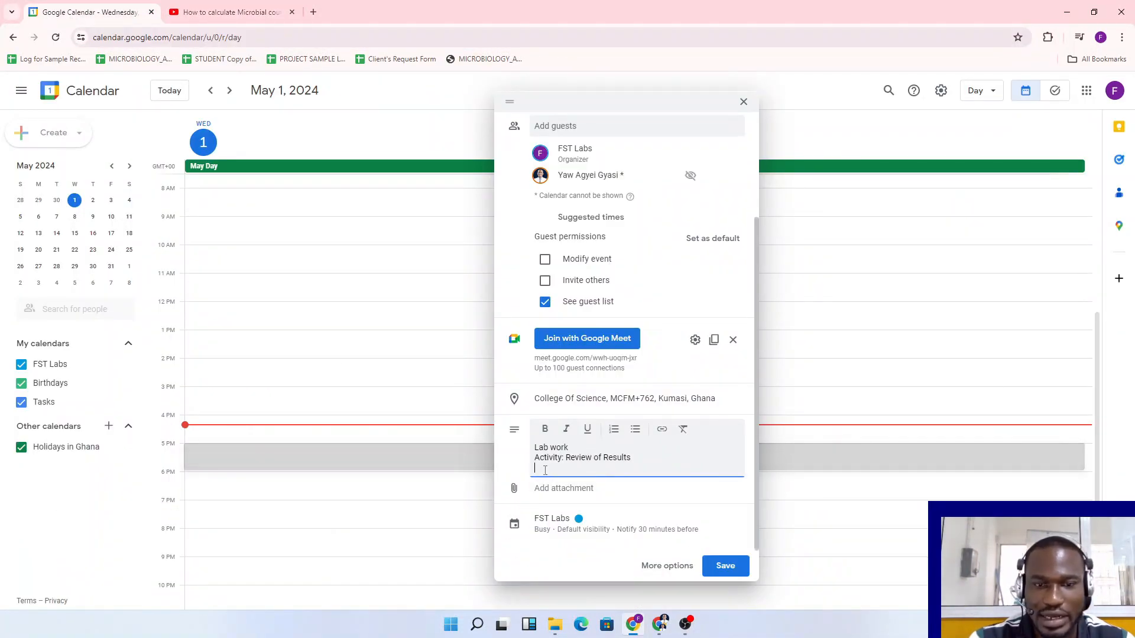
pyautogui.hotkey('ctrl', 'v')
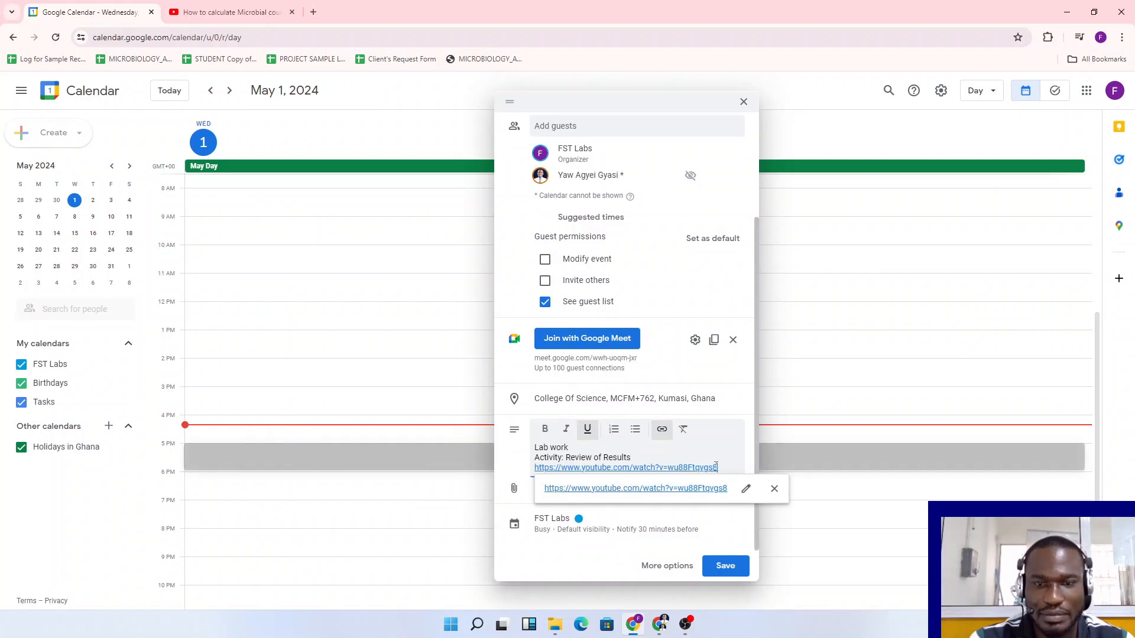
# Paste the video address again over the existing link in the description and underline it
pyautogui.moveTo(714, 466); pyautogui.dragTo(489, 468)
pyautogui.hotkey('ctrl', 'v')
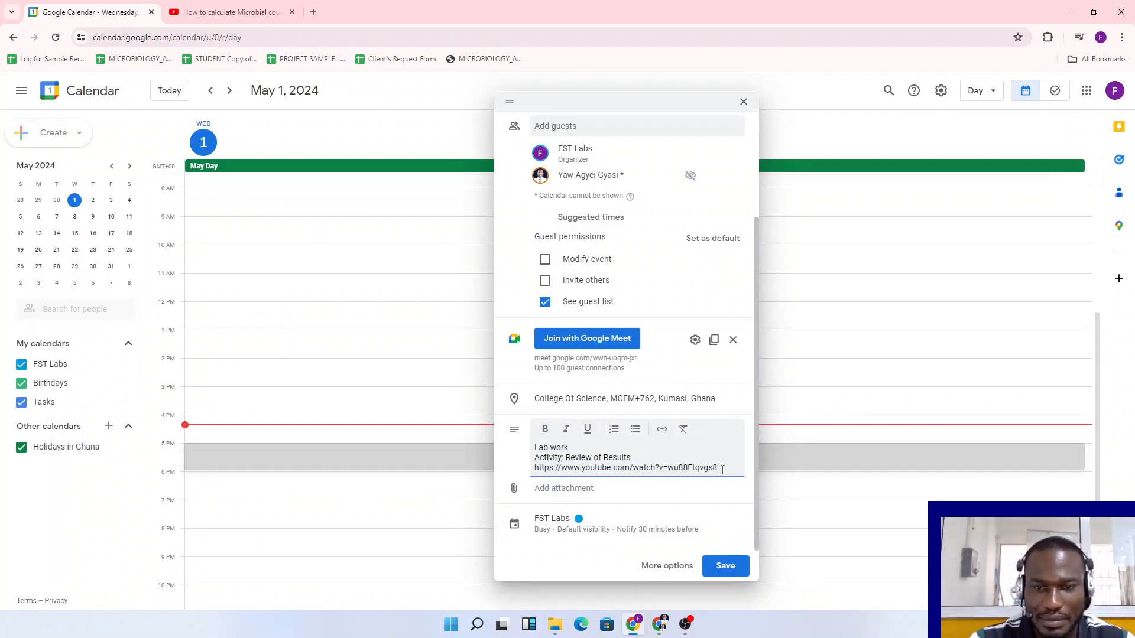
pyautogui.moveTo(719, 467); pyautogui.dragTo(520, 472)
pyautogui.hotkey('ctrl', 'u')
pyautogui.press('Right')
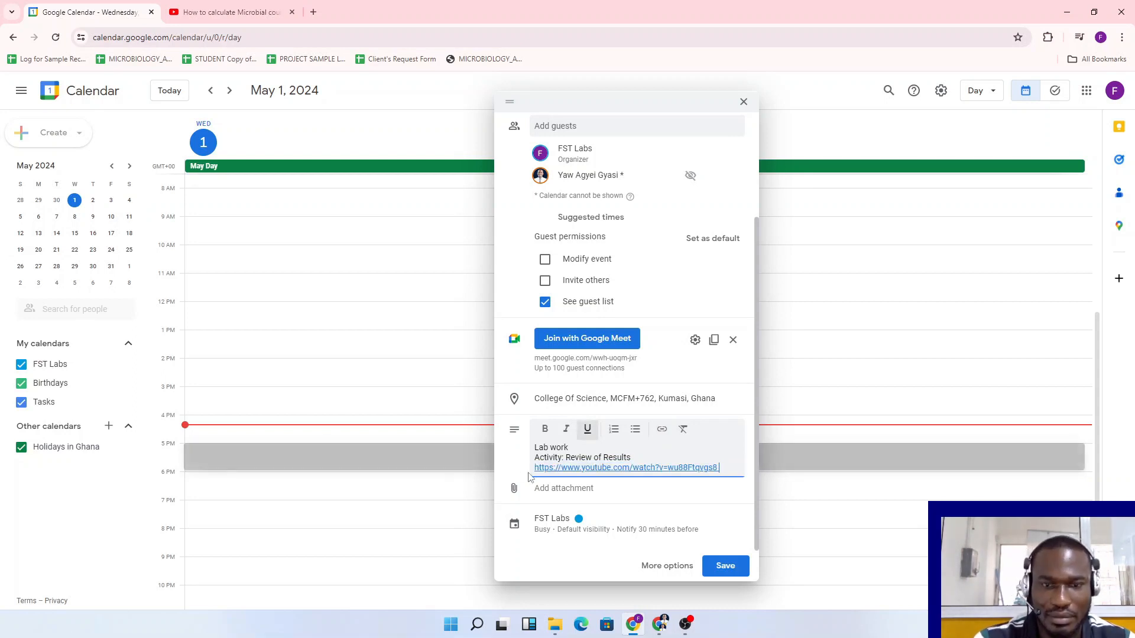
pyautogui.click(591, 458)
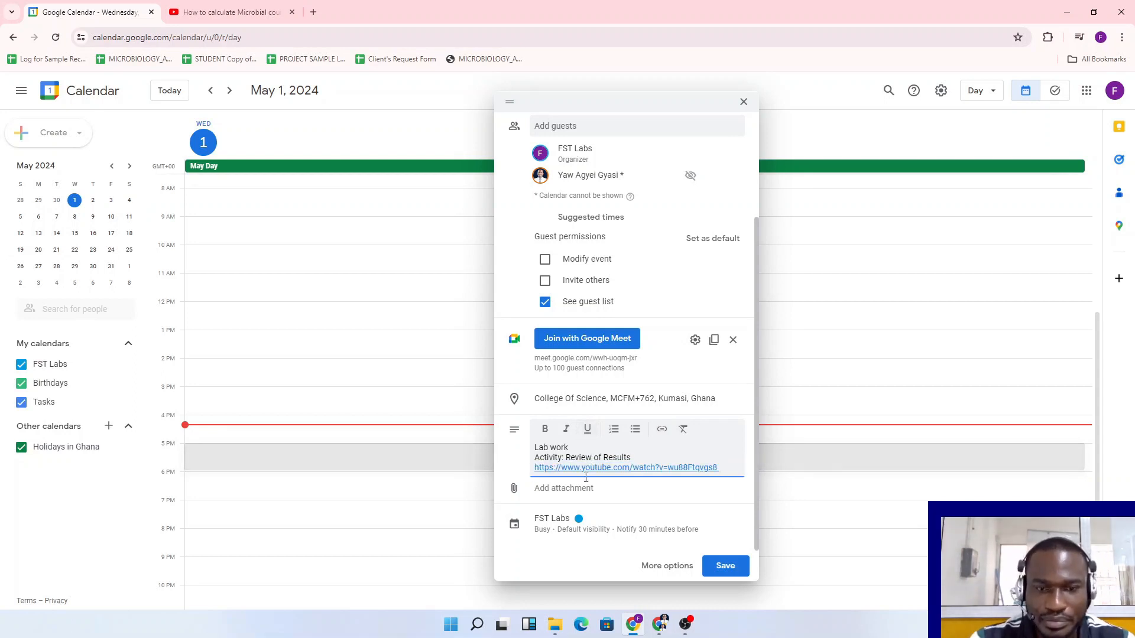
# Attach the "Microb Met..." PDF to the event by uploading it from the computer after looking through My Drive
pyautogui.click(566, 488)
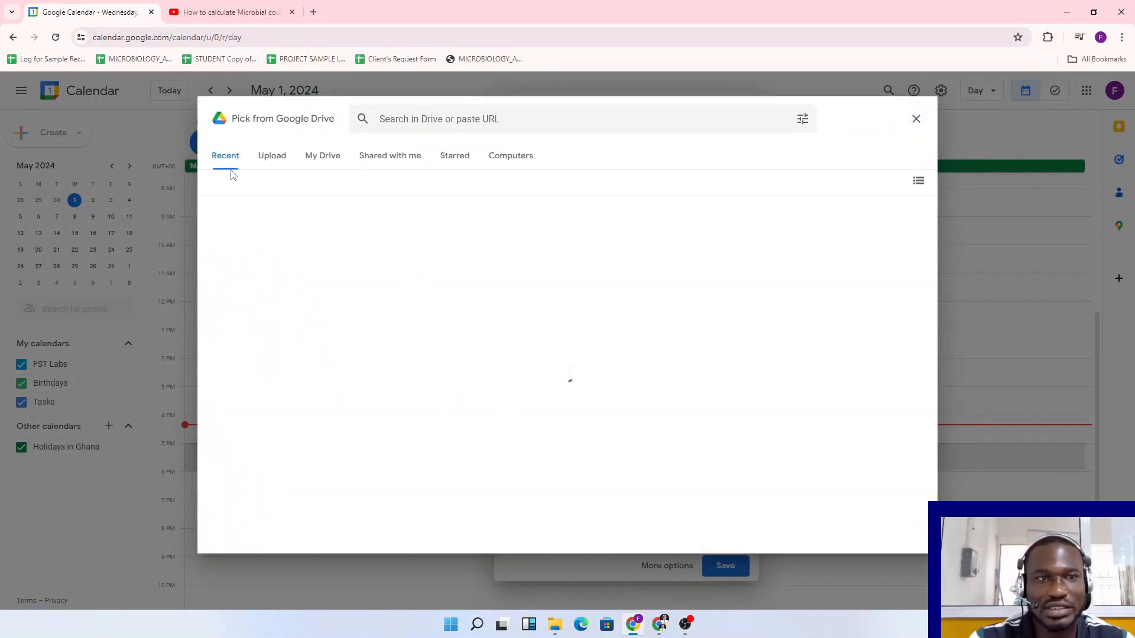
pyautogui.click(324, 164)
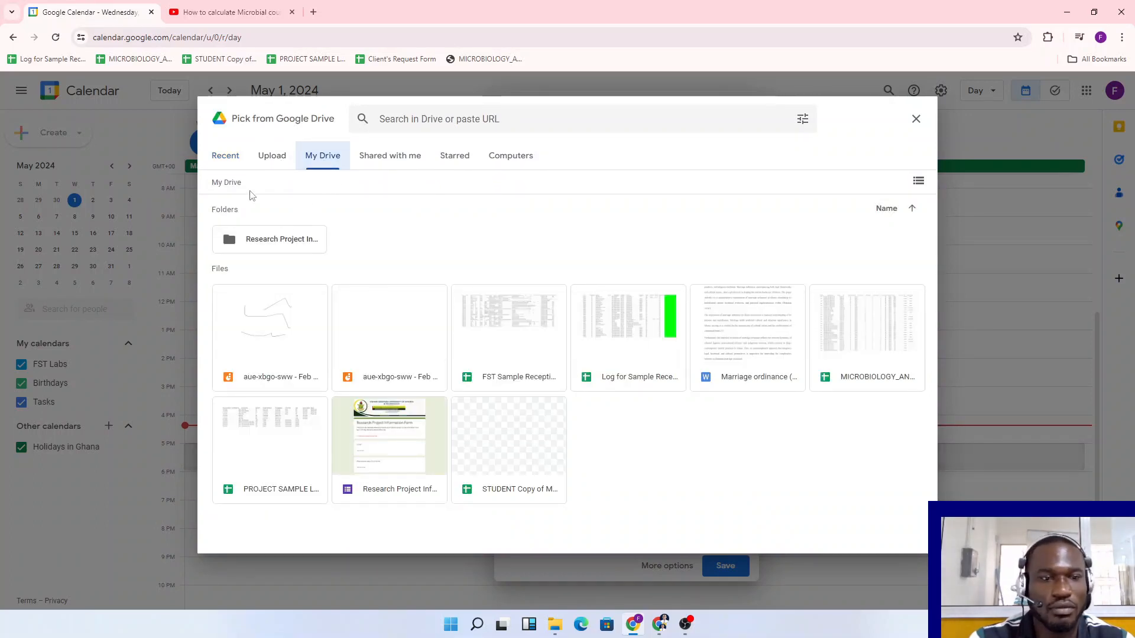
pyautogui.click(227, 156)
pyautogui.click(270, 156)
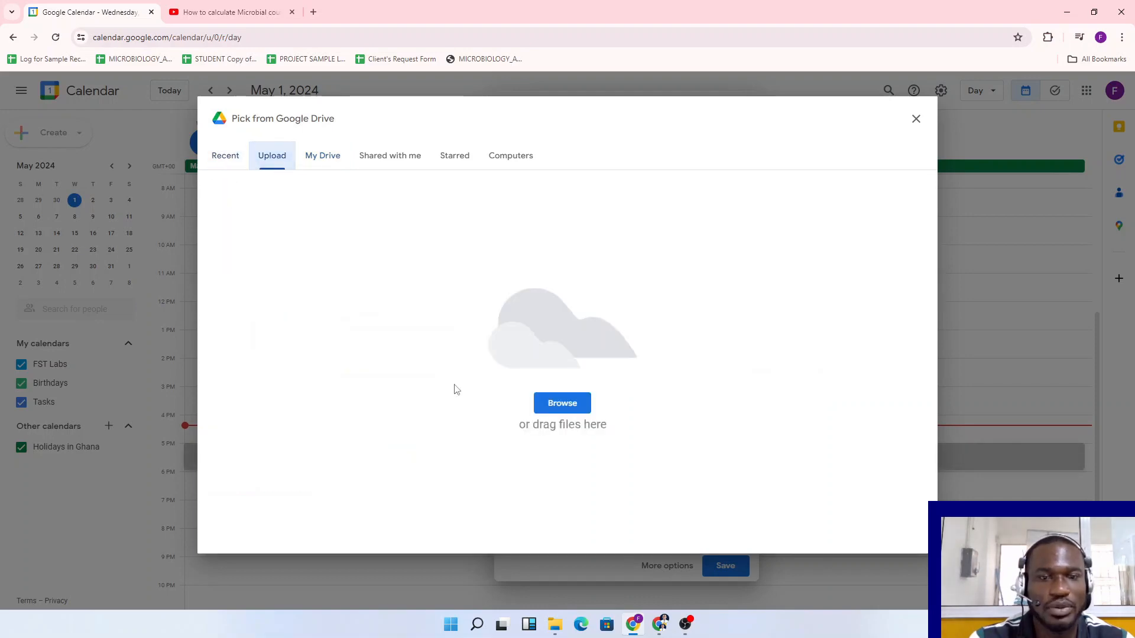
pyautogui.click(562, 403)
pyautogui.doubleClick(142, 132)
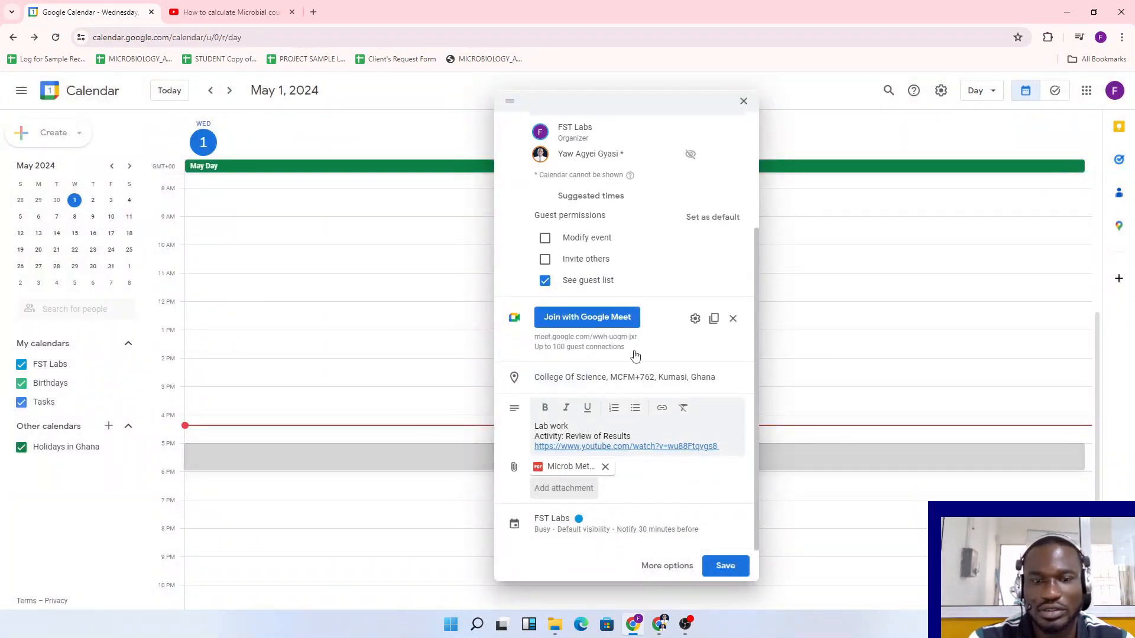
# Set the event's availability to Free and keep its visibility at Default visibility
pyautogui.scroll(1, 647, 279)
pyautogui.scroll(-1, 662, 314)
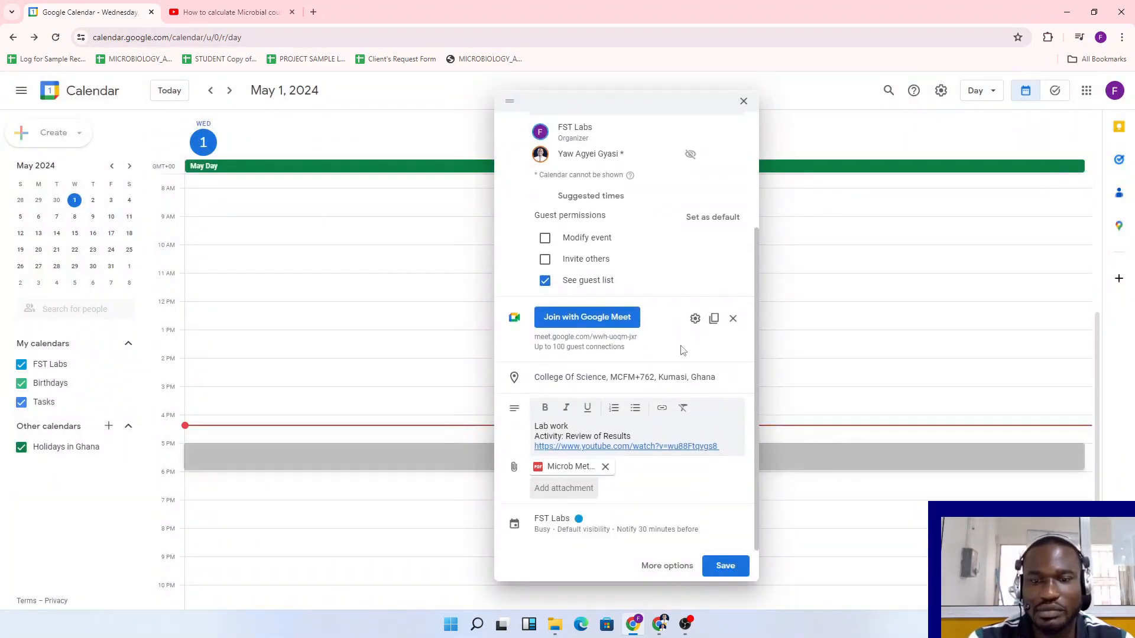
pyautogui.click(643, 531)
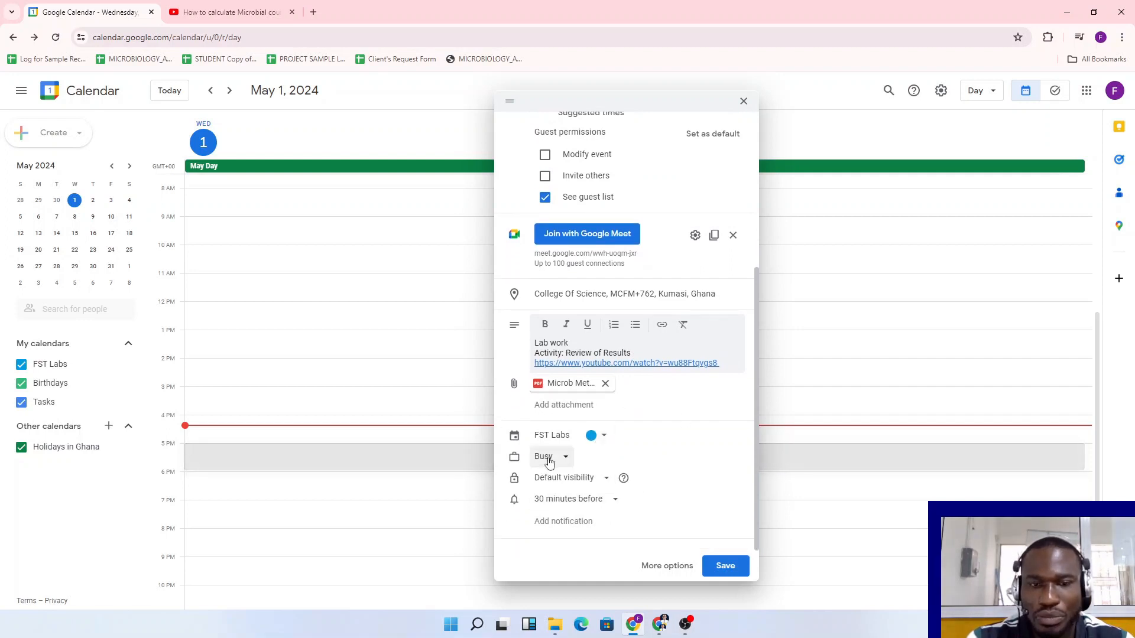
pyautogui.click(549, 460)
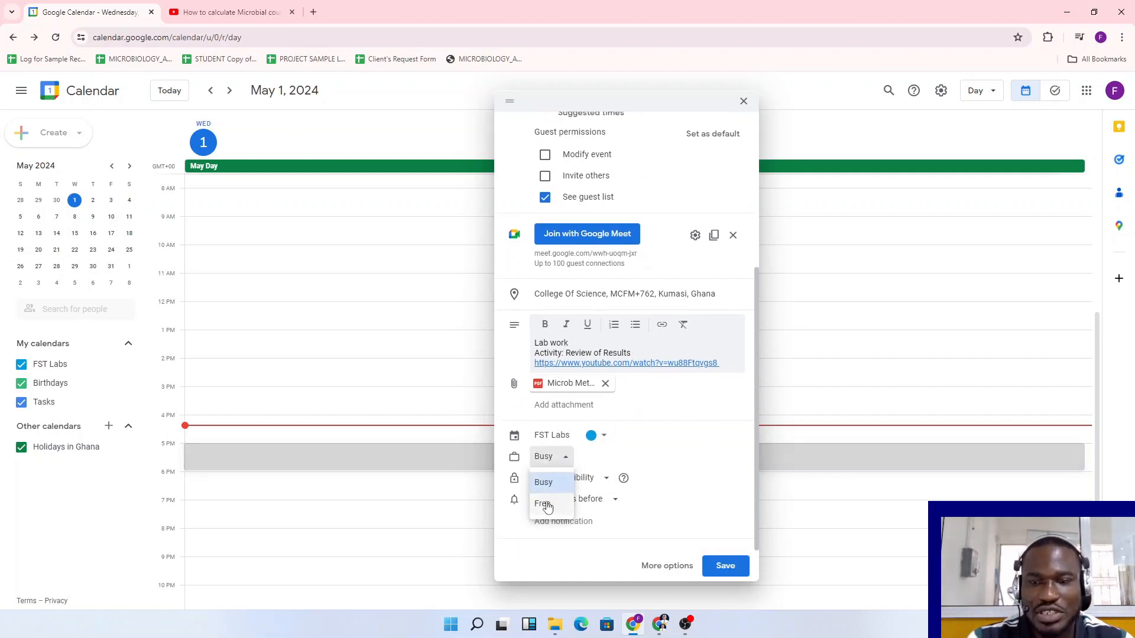
pyautogui.click(542, 504)
pyautogui.click(571, 480)
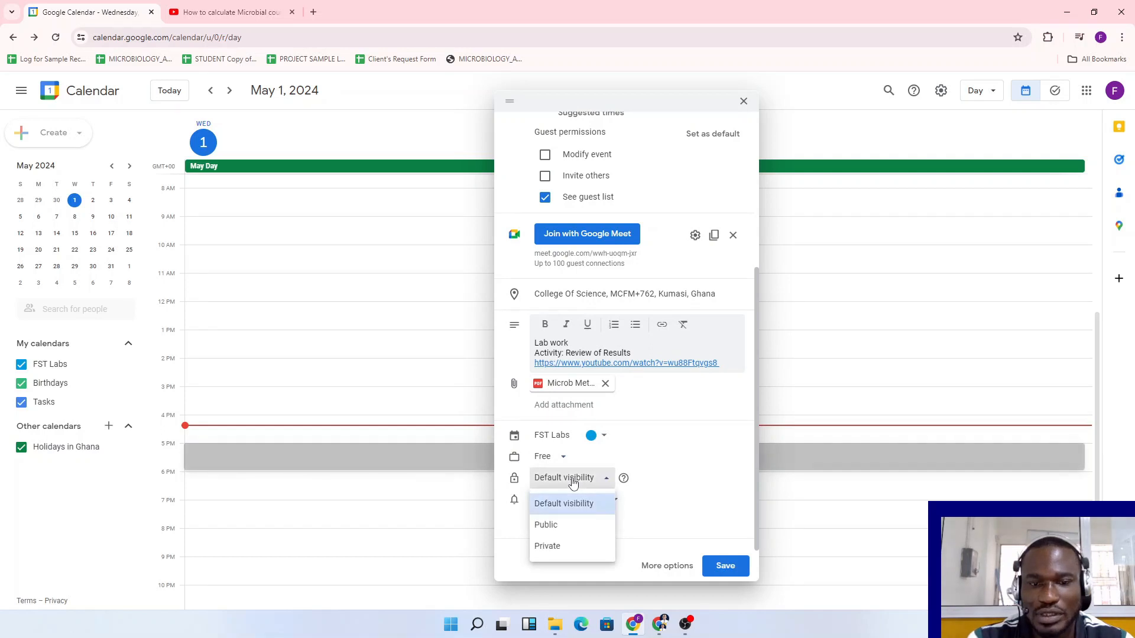
pyautogui.click(550, 503)
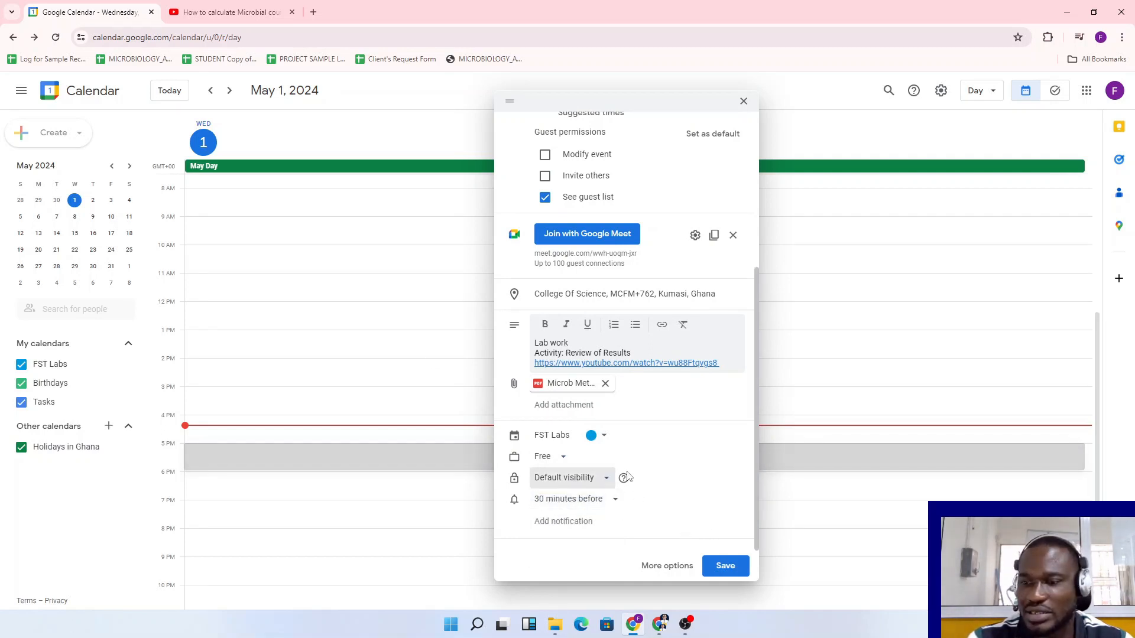
# Keep the first notification at 30 minutes before and add a second one at 10 minutes before
pyautogui.click(594, 507)
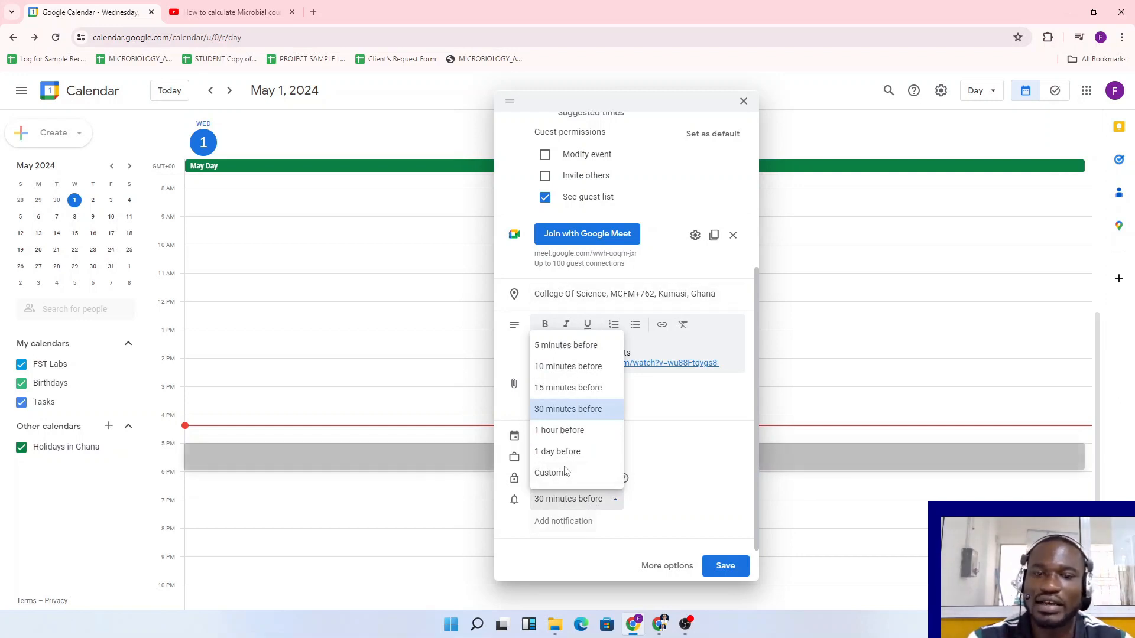
pyautogui.click(699, 456)
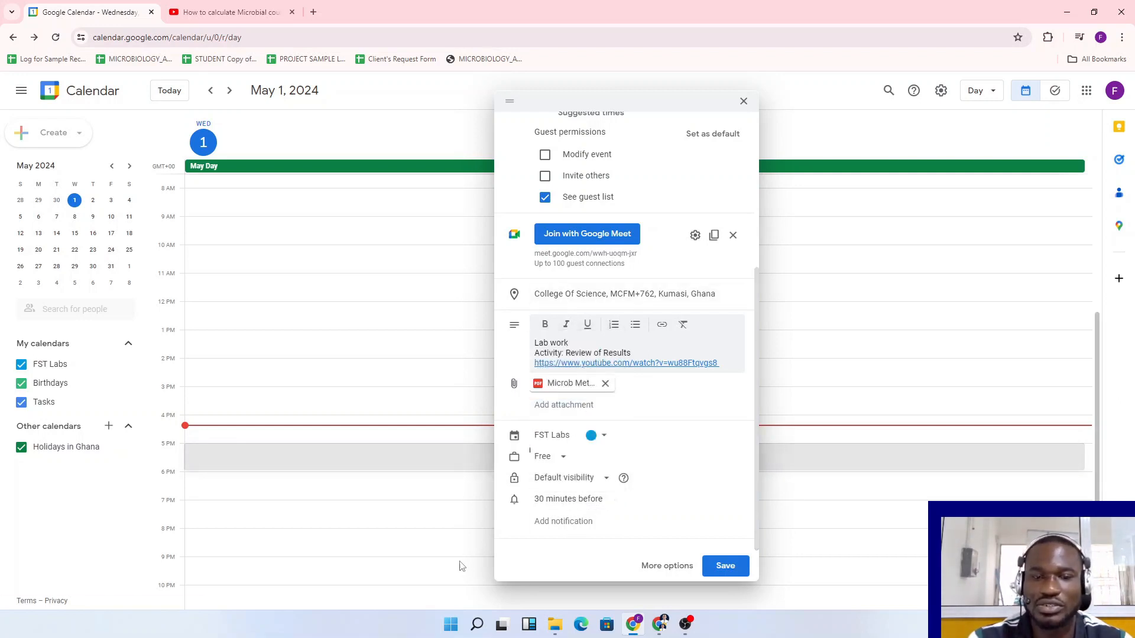
pyautogui.click(559, 521)
pyautogui.click(597, 522)
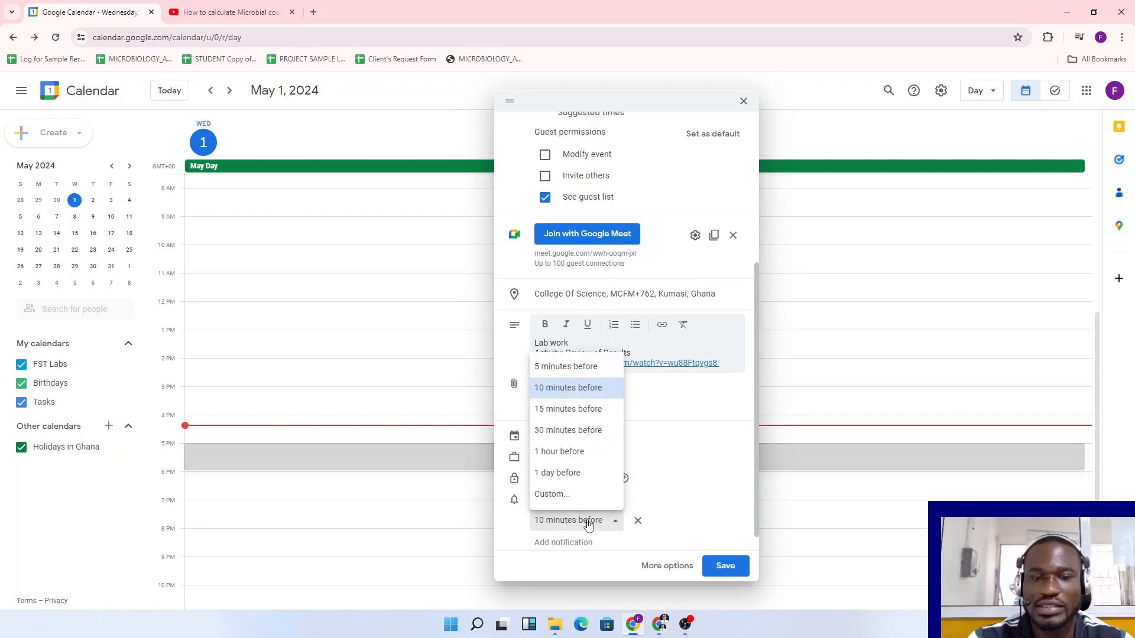
pyautogui.click(584, 527)
# Add a third, custom notification set to 1 minute before the event
pyautogui.click(562, 546)
pyautogui.click(576, 540)
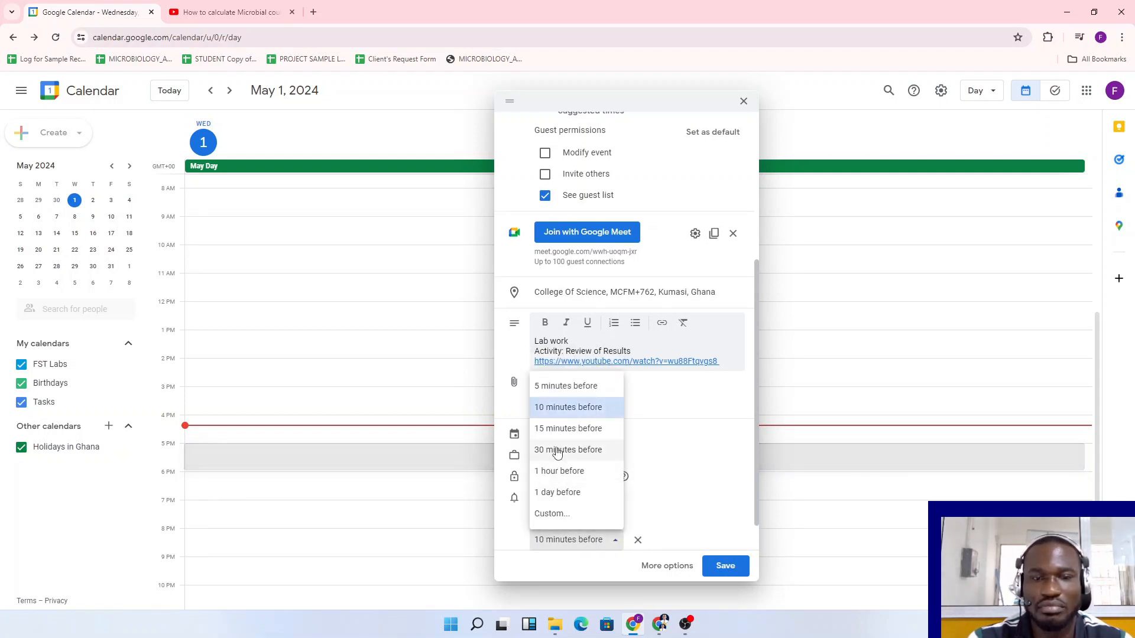
pyautogui.click(560, 514)
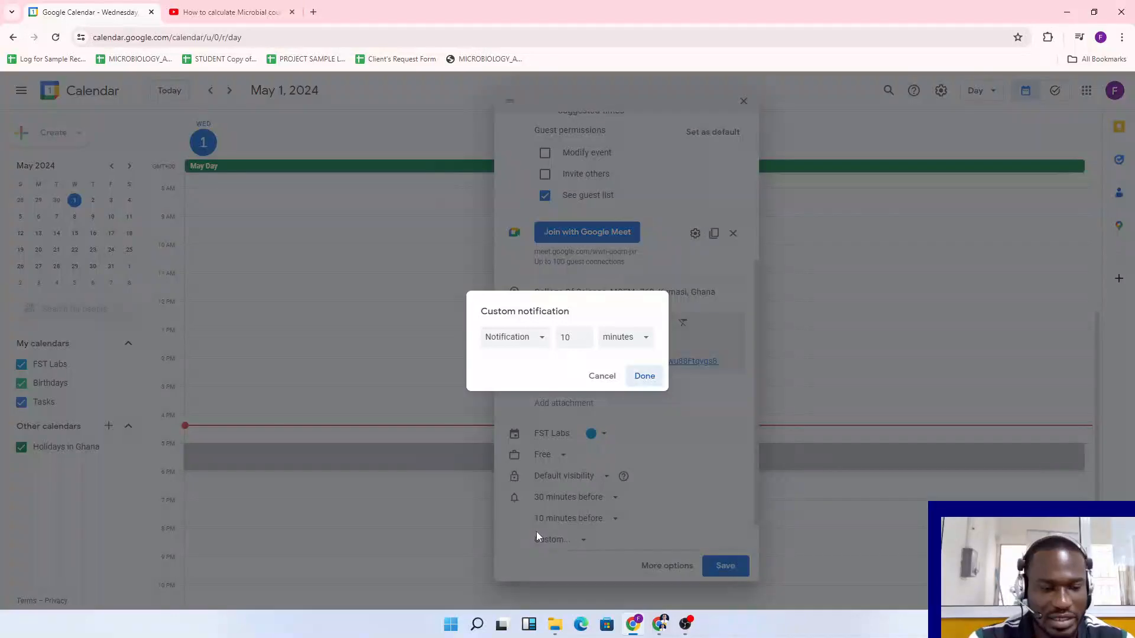
pyautogui.doubleClick(580, 338)
pyautogui.write('8')
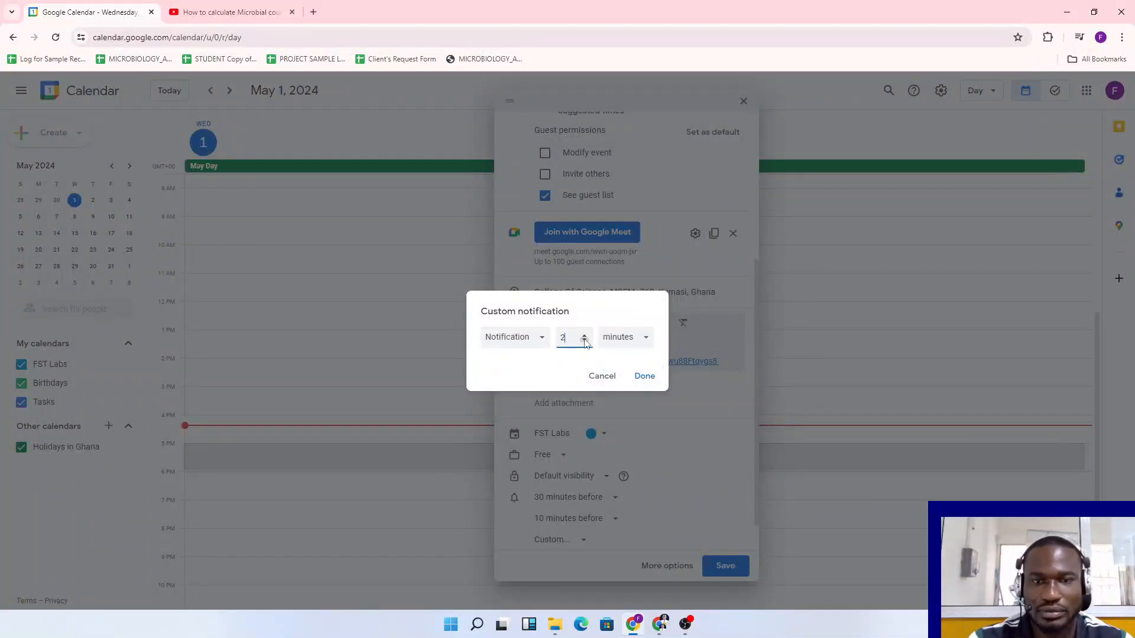
pyautogui.click(636, 378)
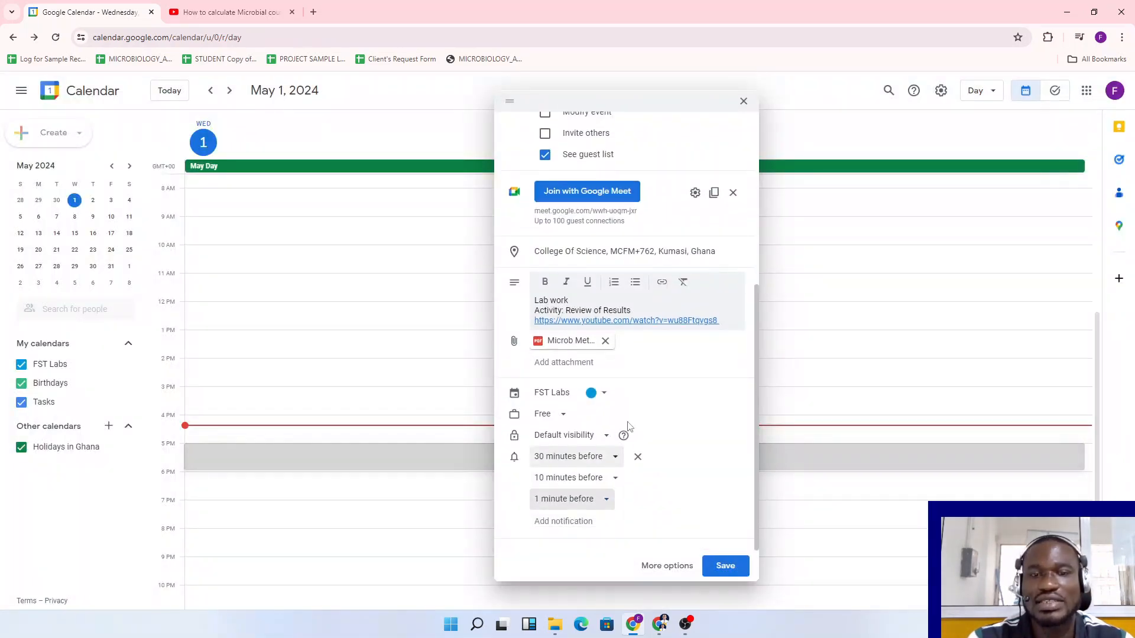
# Add a fourth notification to the event at 10 minutes before
pyautogui.scroll(1, 644, 427)
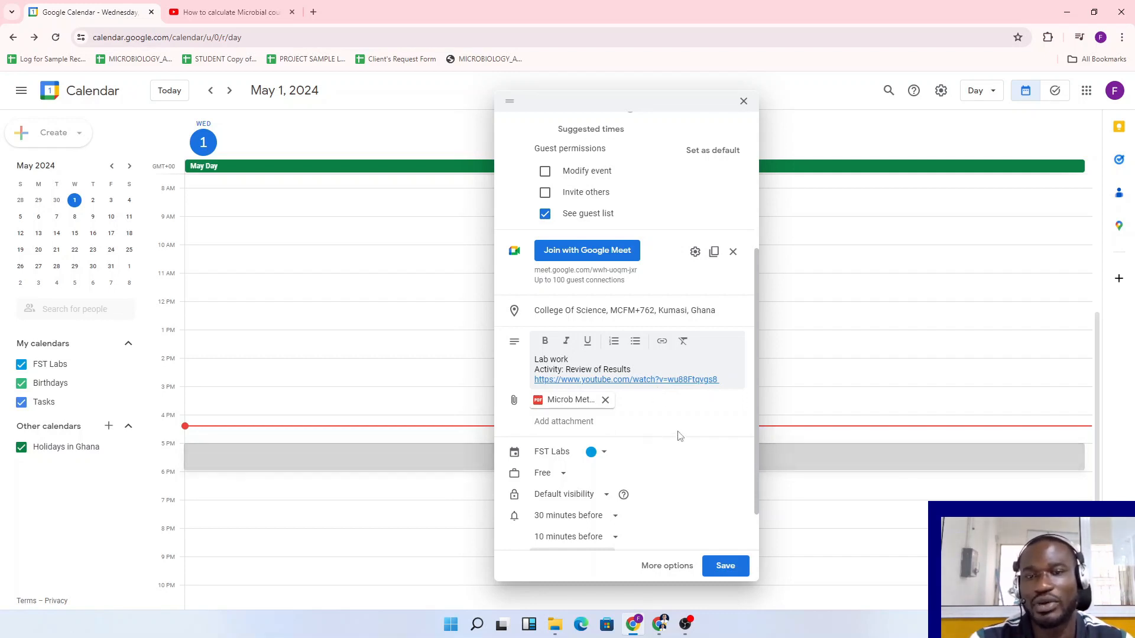
pyautogui.scroll(-1, 681, 457)
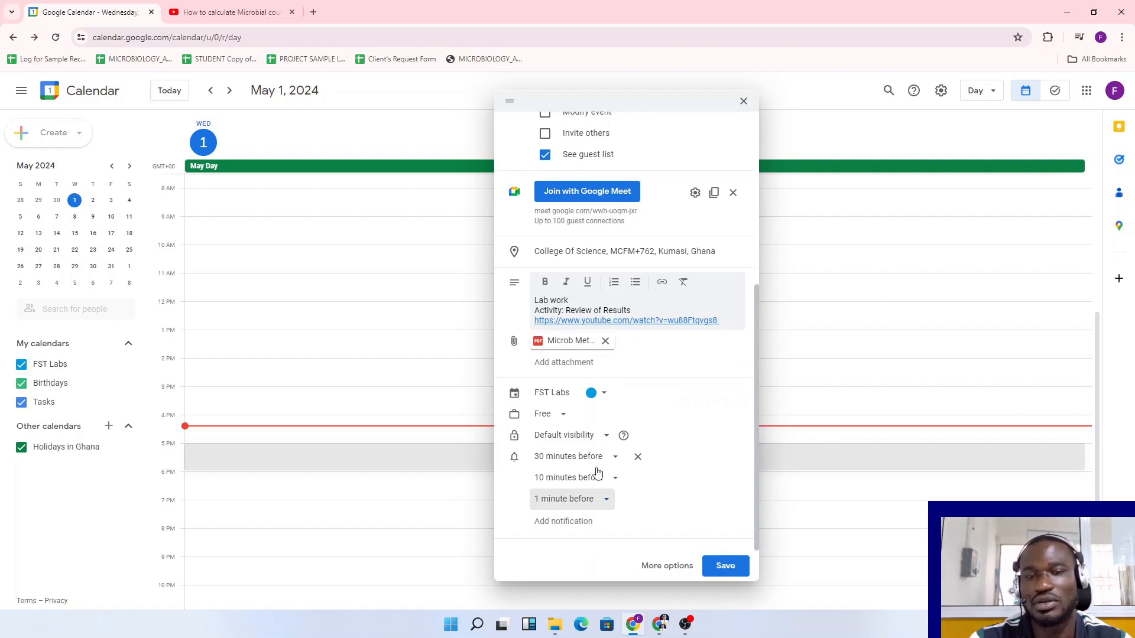
pyautogui.click(577, 523)
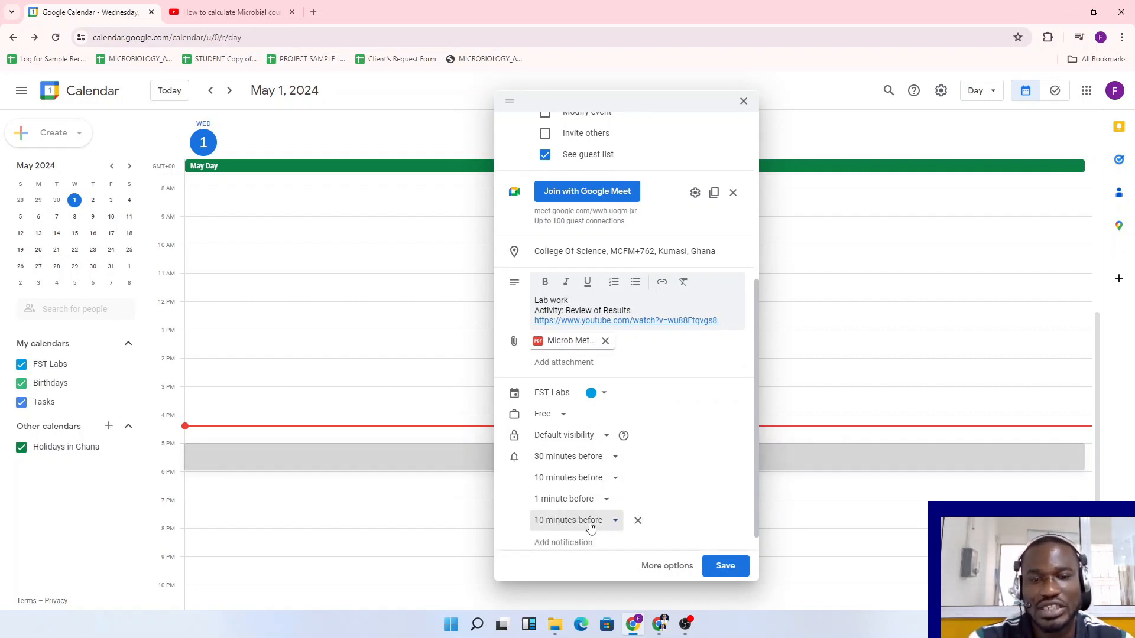
# Remove the event's fourth notification, the last one at 10 minutes before
pyautogui.click(604, 524)
pyautogui.click(612, 388)
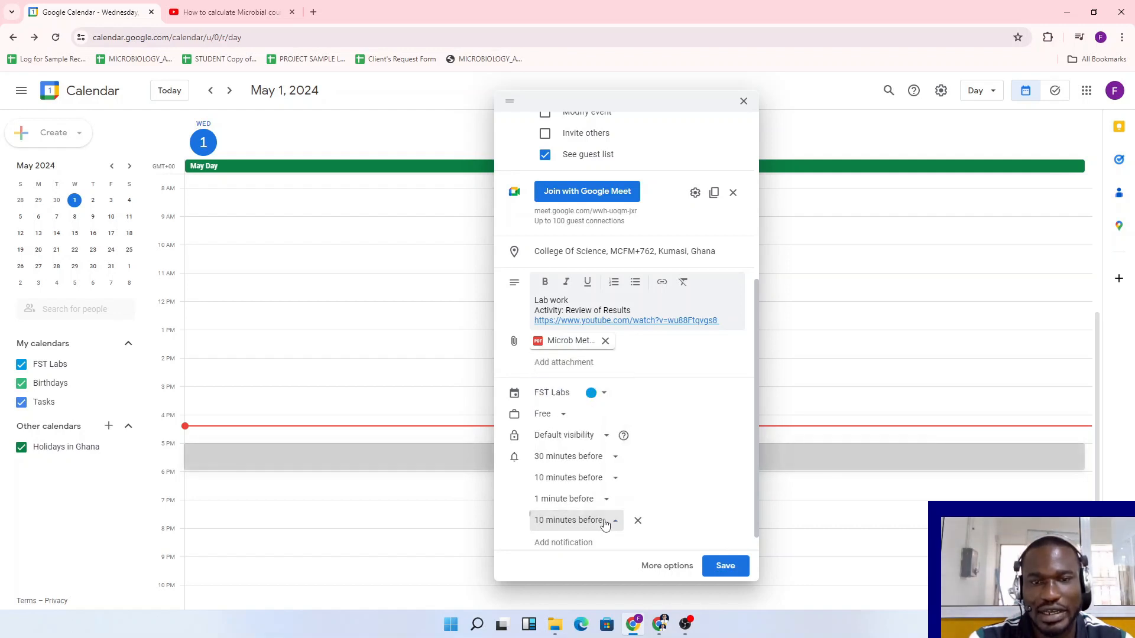
pyautogui.click(638, 520)
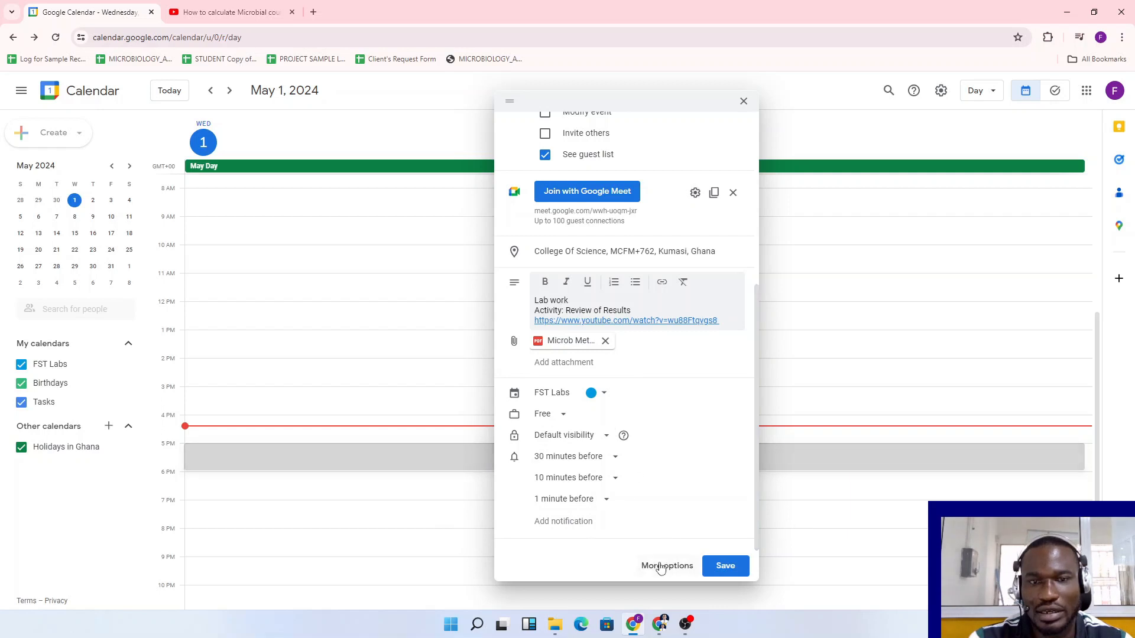
pyautogui.click(600, 436)
pyautogui.click(609, 459)
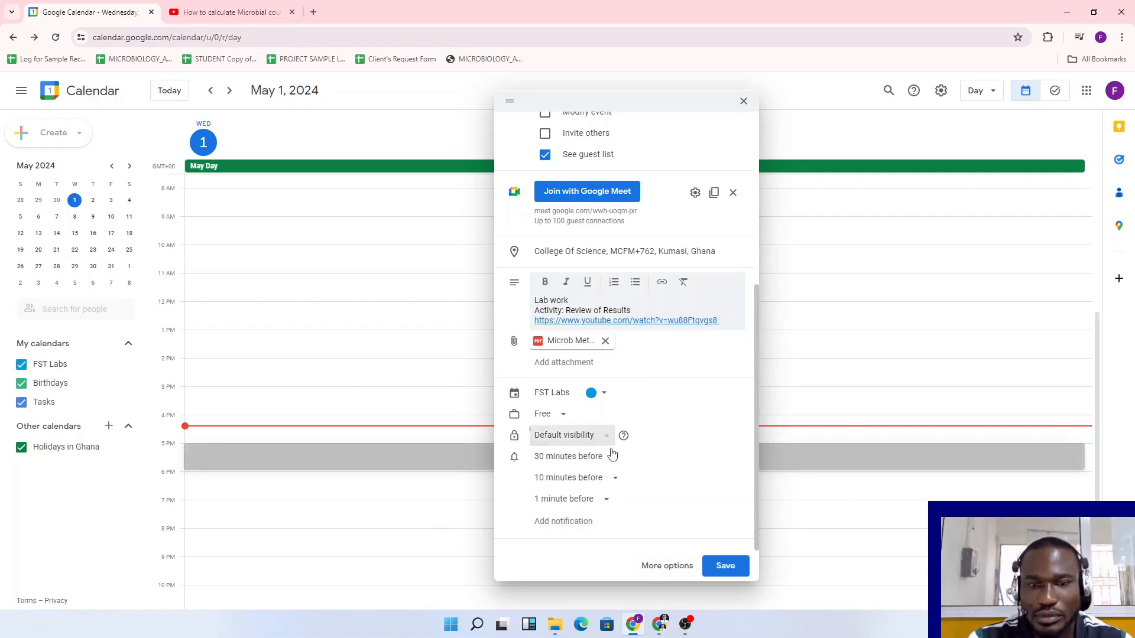
pyautogui.click(613, 457)
pyautogui.click(610, 455)
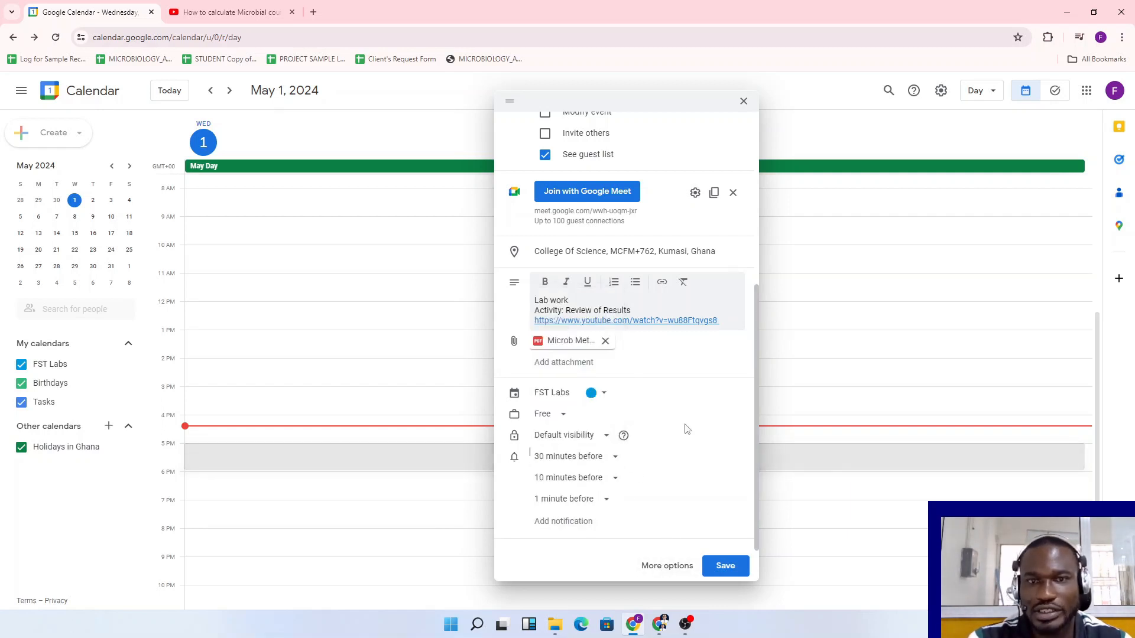
pyautogui.scroll(1, 684, 423)
pyautogui.scroll(5, 684, 423)
pyautogui.scroll(-5, 664, 431)
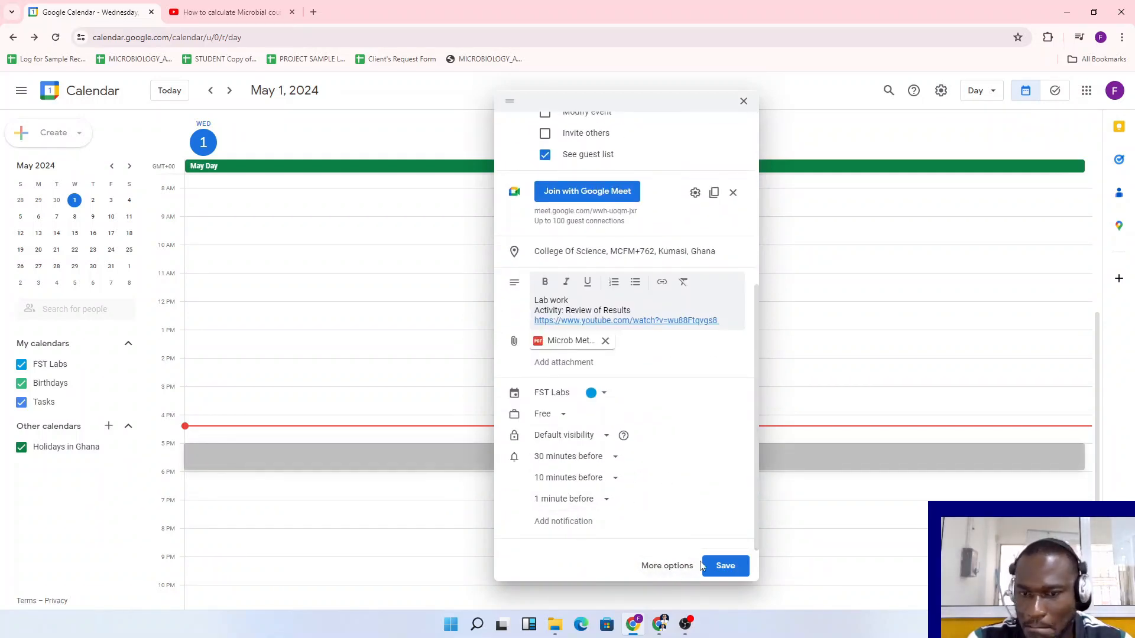
# Open the event's full options and add a fourth notification of type Notification at 10 minutes
pyautogui.click(655, 577)
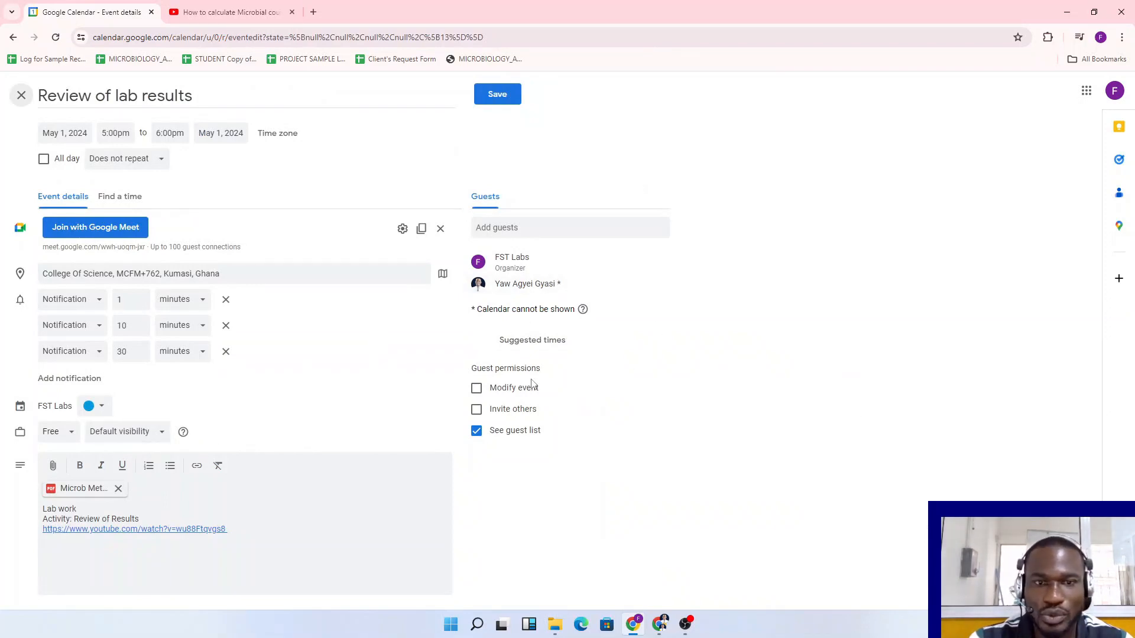
pyautogui.click(93, 378)
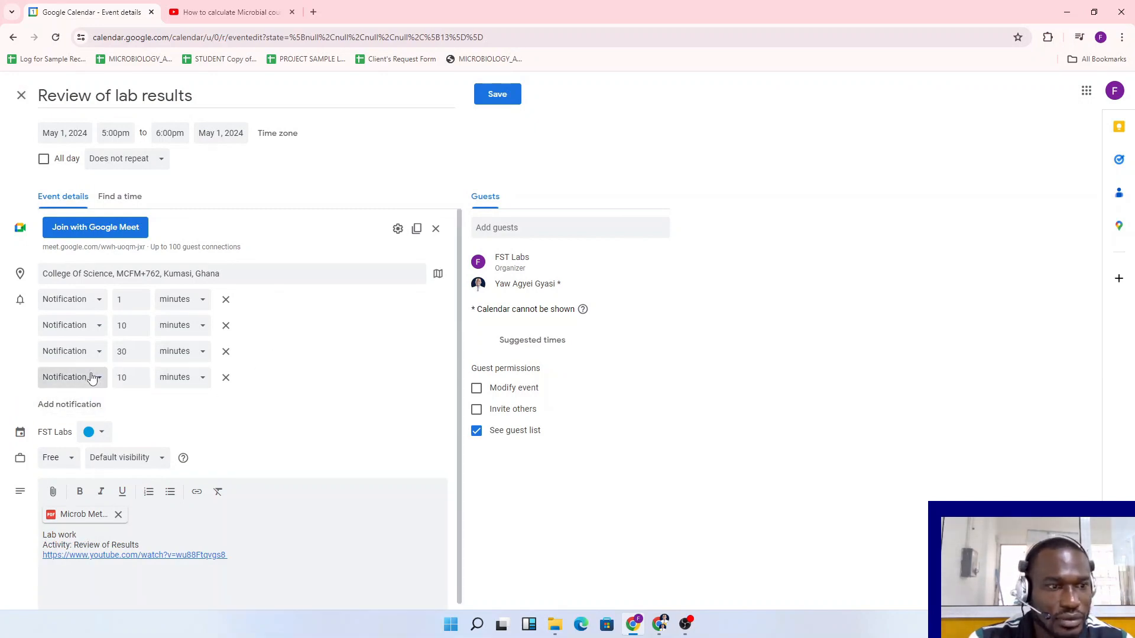
pyautogui.click(92, 377)
pyautogui.click(89, 425)
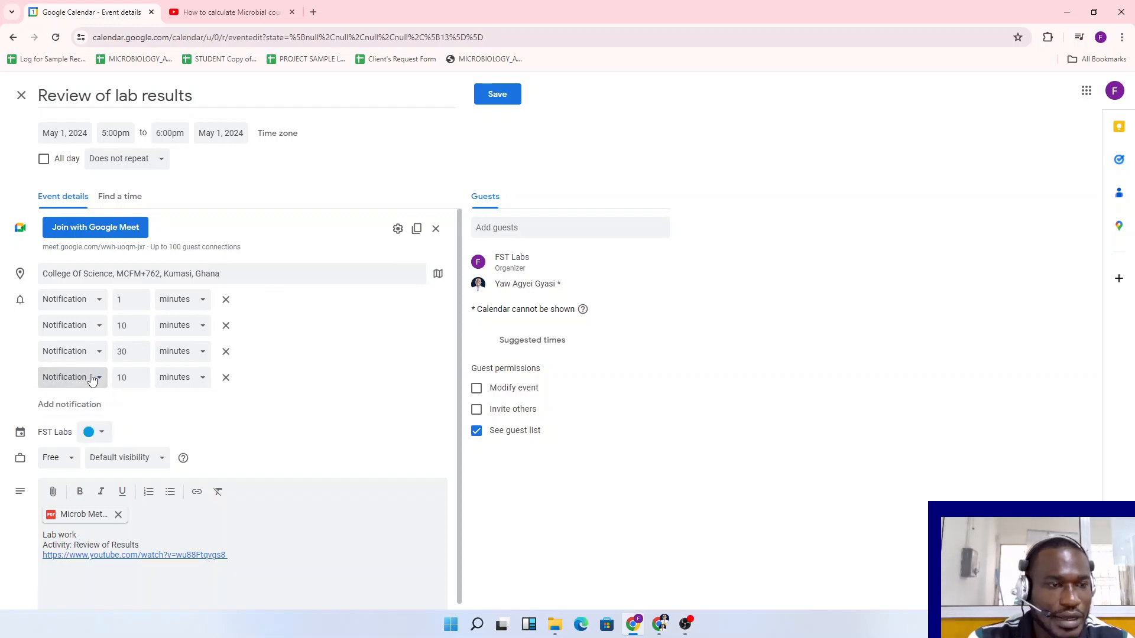
pyautogui.click(97, 381)
pyautogui.click(97, 383)
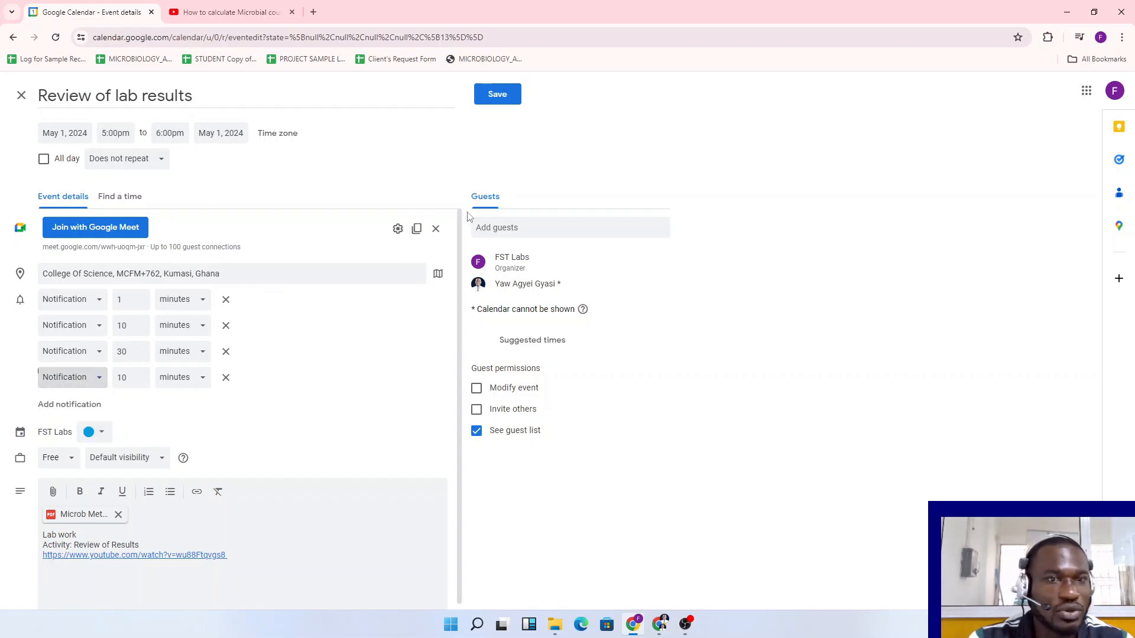
# Switch the 1-minute notification's type to Email and back to Notification
pyautogui.click(90, 311)
pyautogui.click(91, 321)
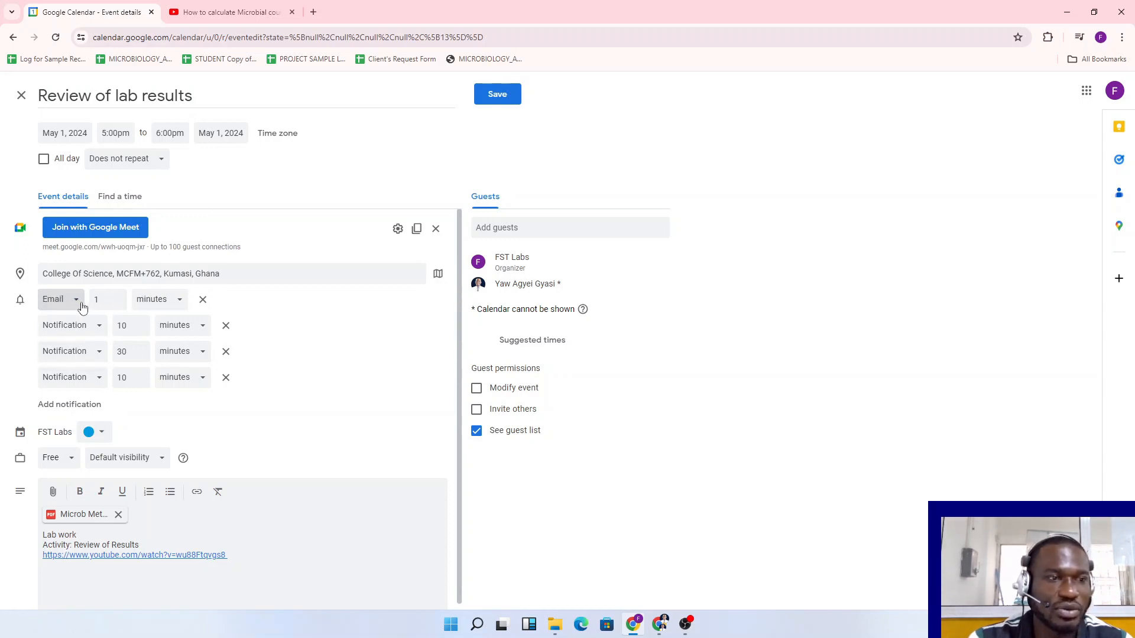
pyautogui.click(79, 302)
pyautogui.click(79, 347)
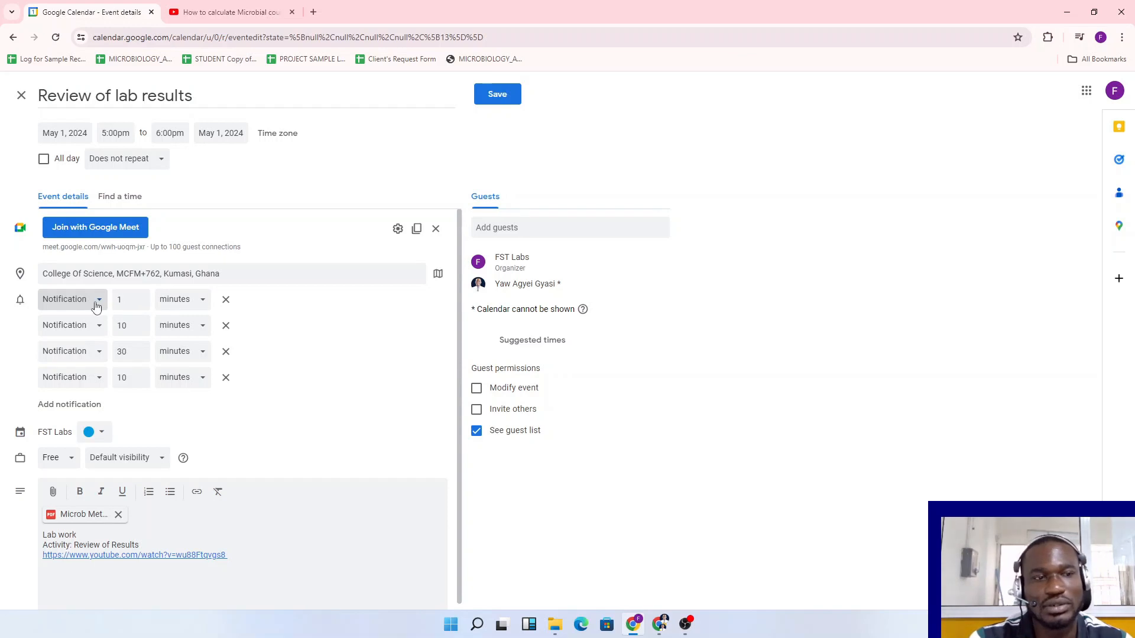
# Add a fifth notification by Email at 1 day before the event, and remove it again
pyautogui.click(81, 406)
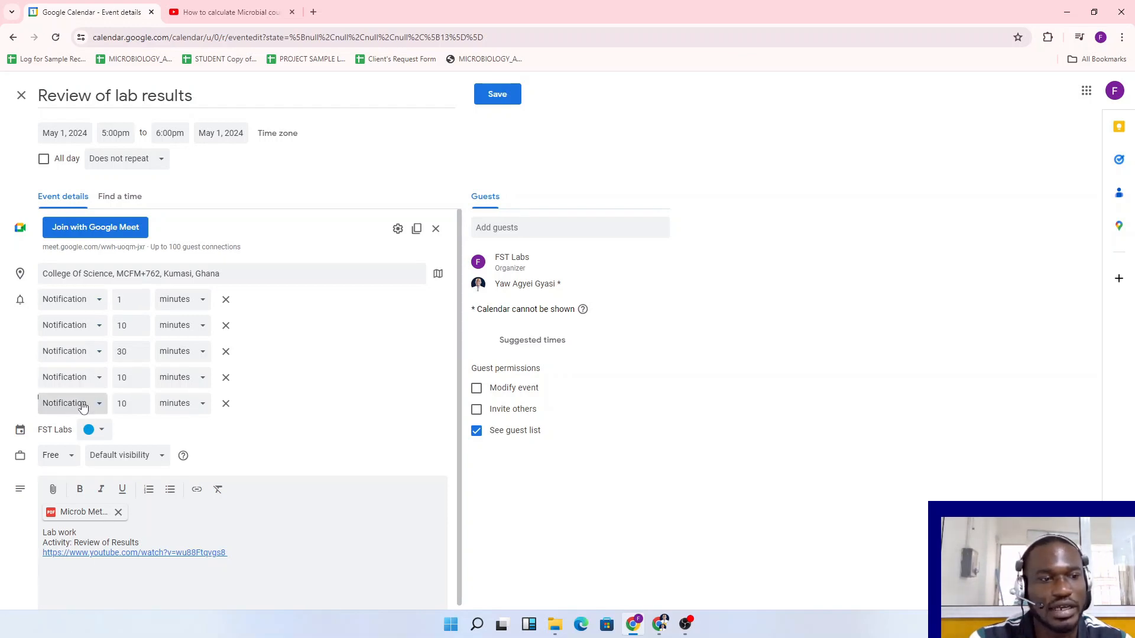
pyautogui.click(82, 407)
pyautogui.click(65, 429)
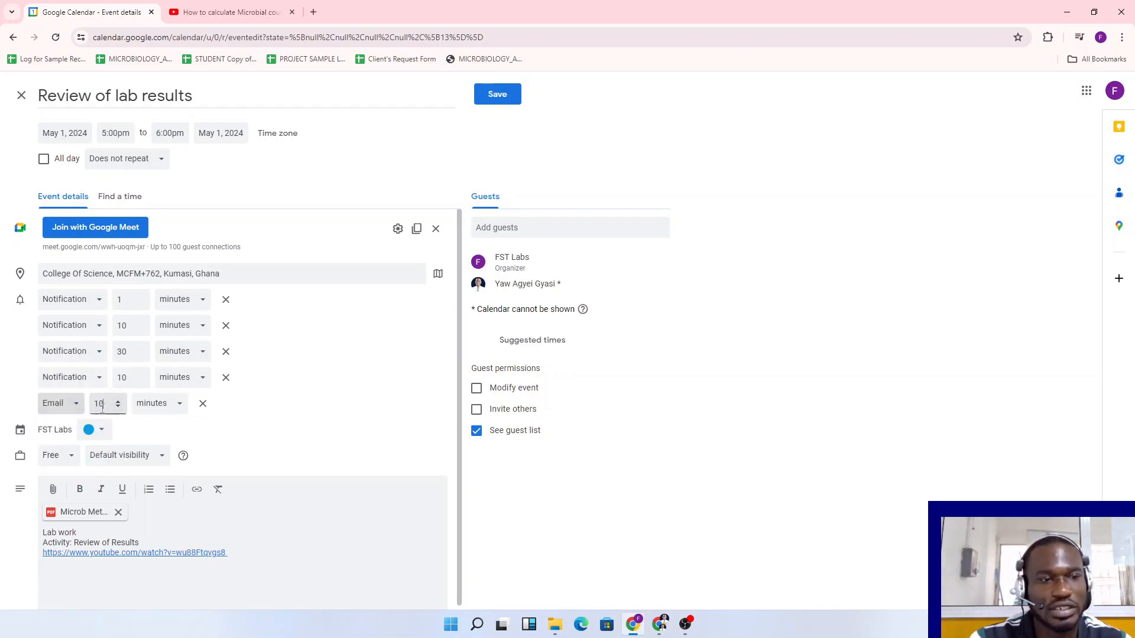
pyautogui.doubleClick(106, 408)
pyautogui.click(158, 404)
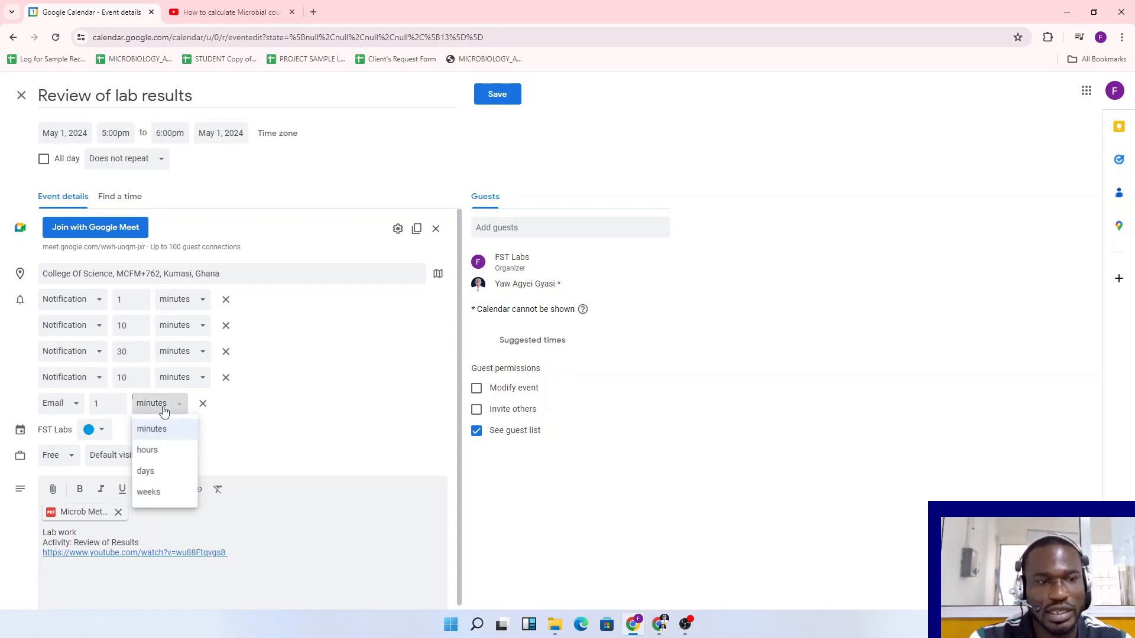
pyautogui.click(146, 471)
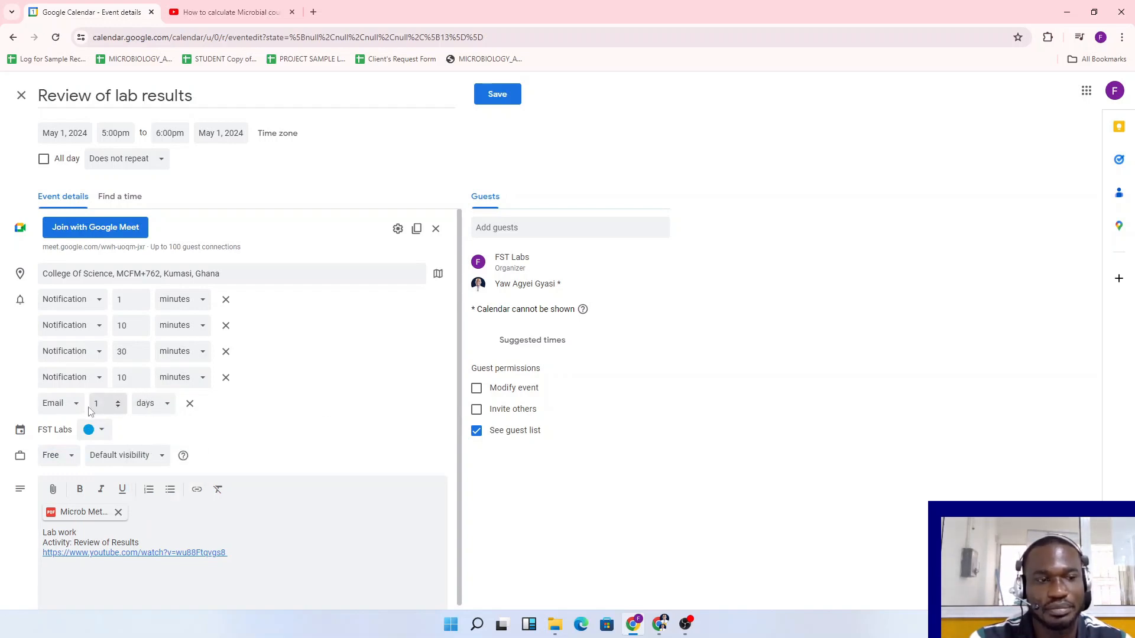
pyautogui.click(190, 403)
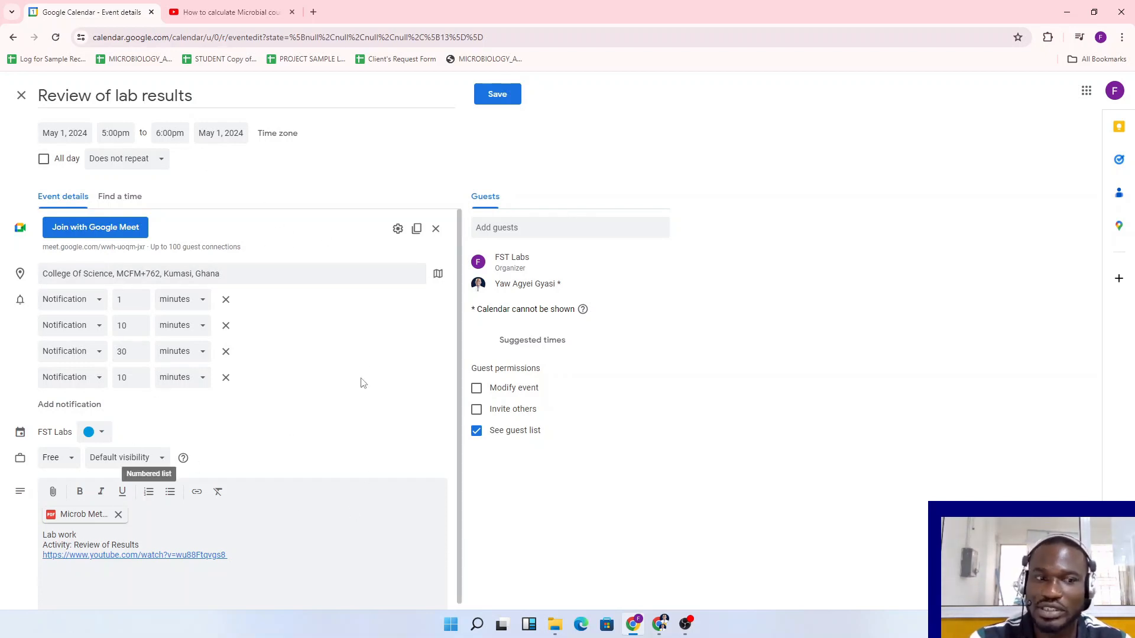
# Save the event, sending the guest an invitation email and sharing the attached "Microb Methods.docx.pdf" with them as Viewer
pyautogui.click(506, 96)
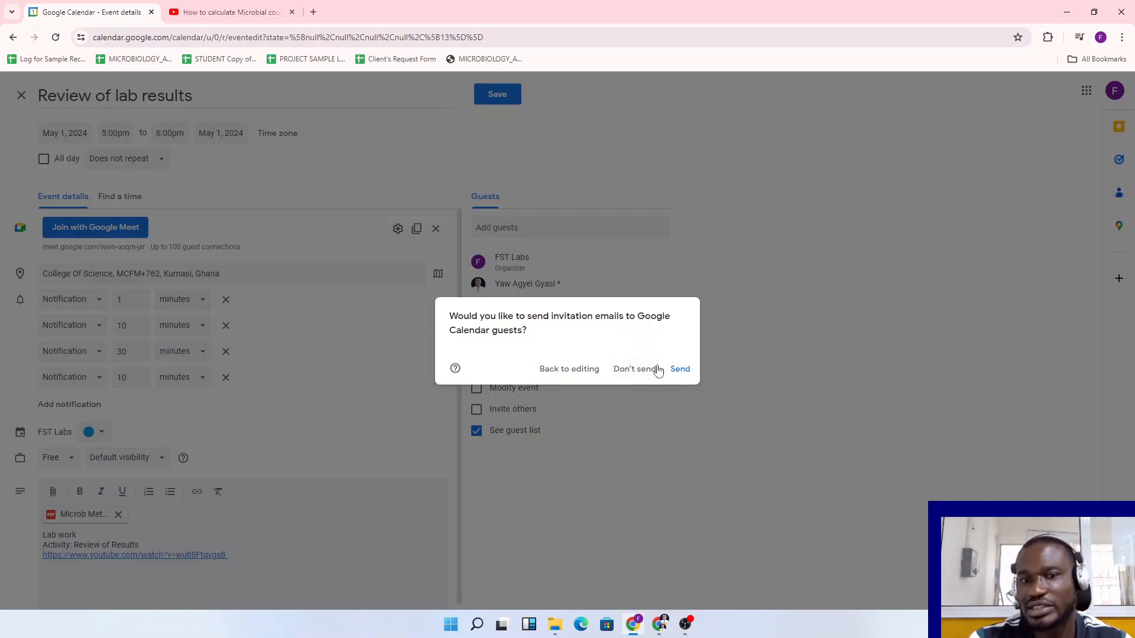
pyautogui.click(680, 369)
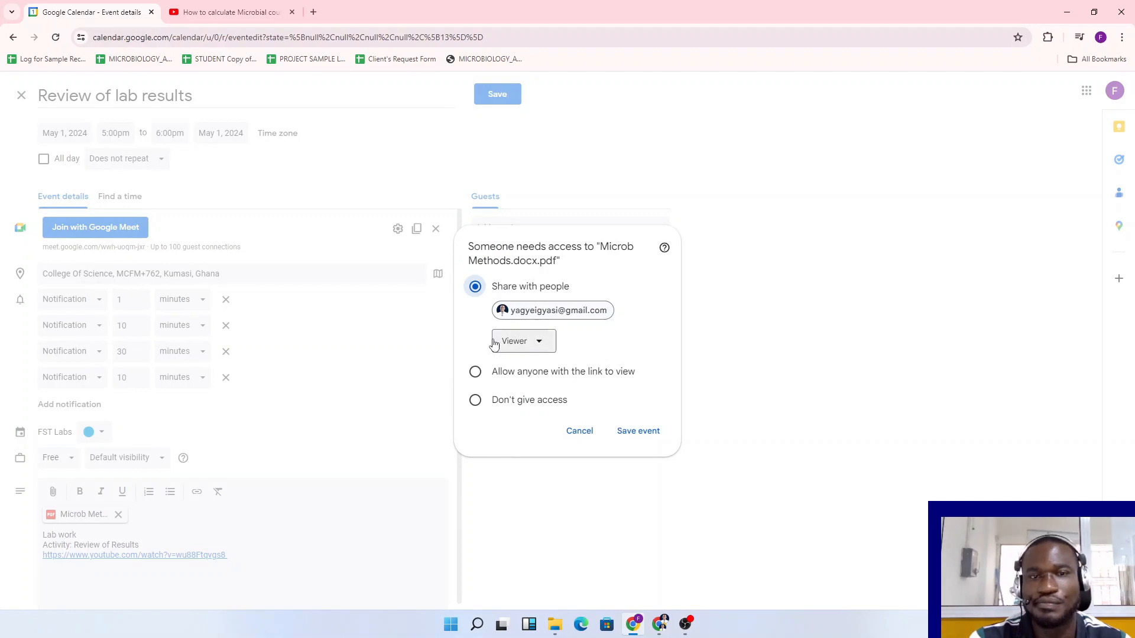
pyautogui.click(649, 436)
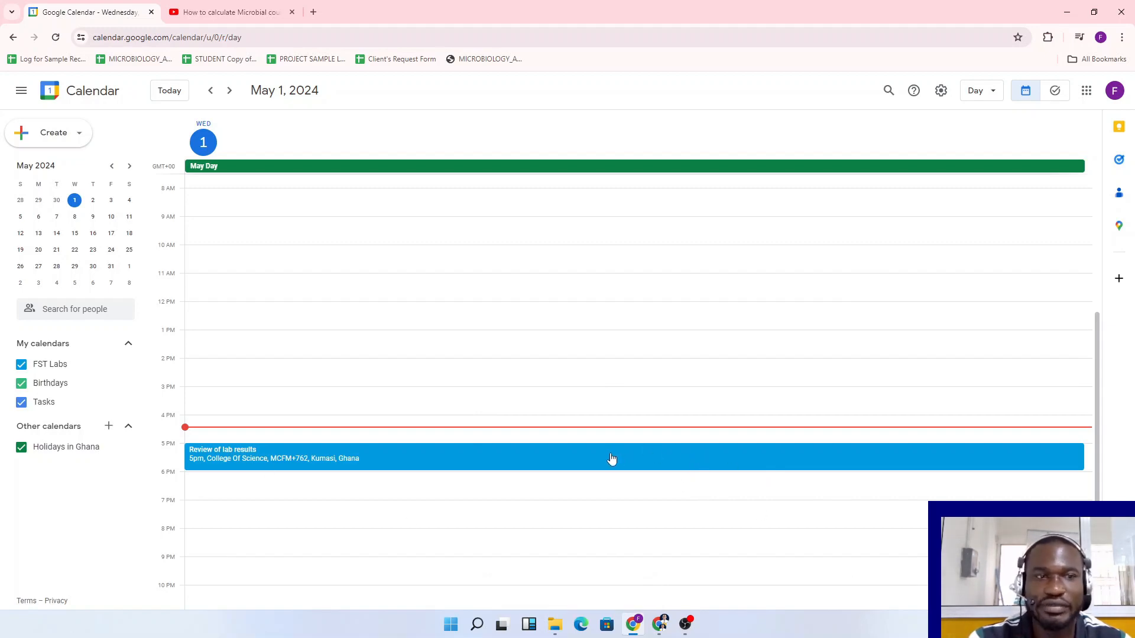
# Switch to the guest's Chrome window and open the "Review of lab results" invitation in the Gmail inbox
pyautogui.click(659, 624)
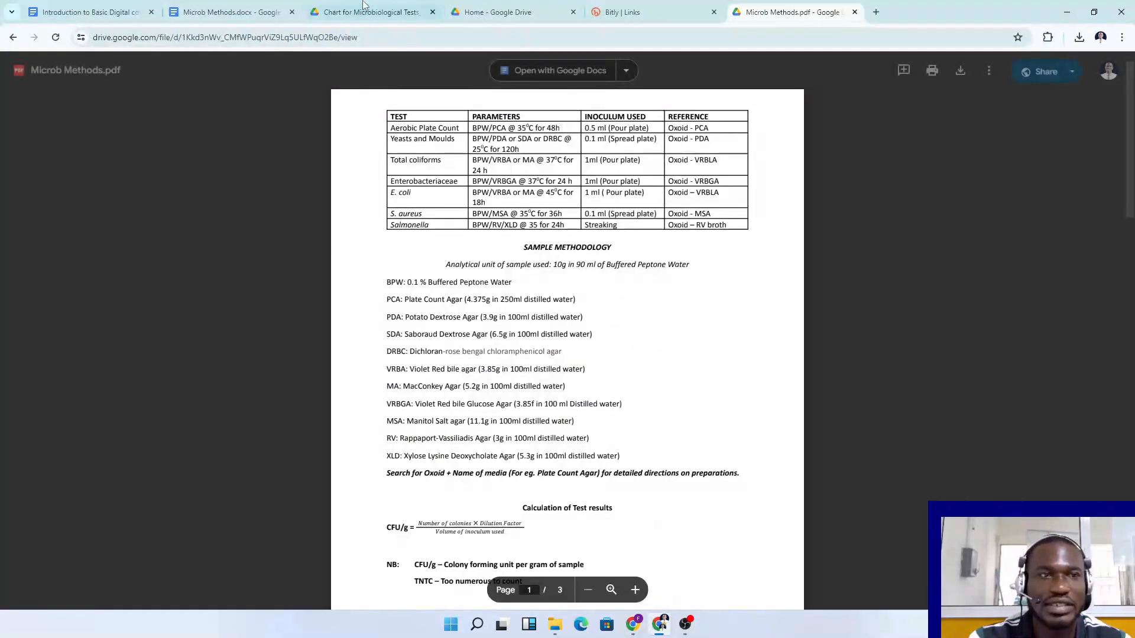
pyautogui.click(876, 11)
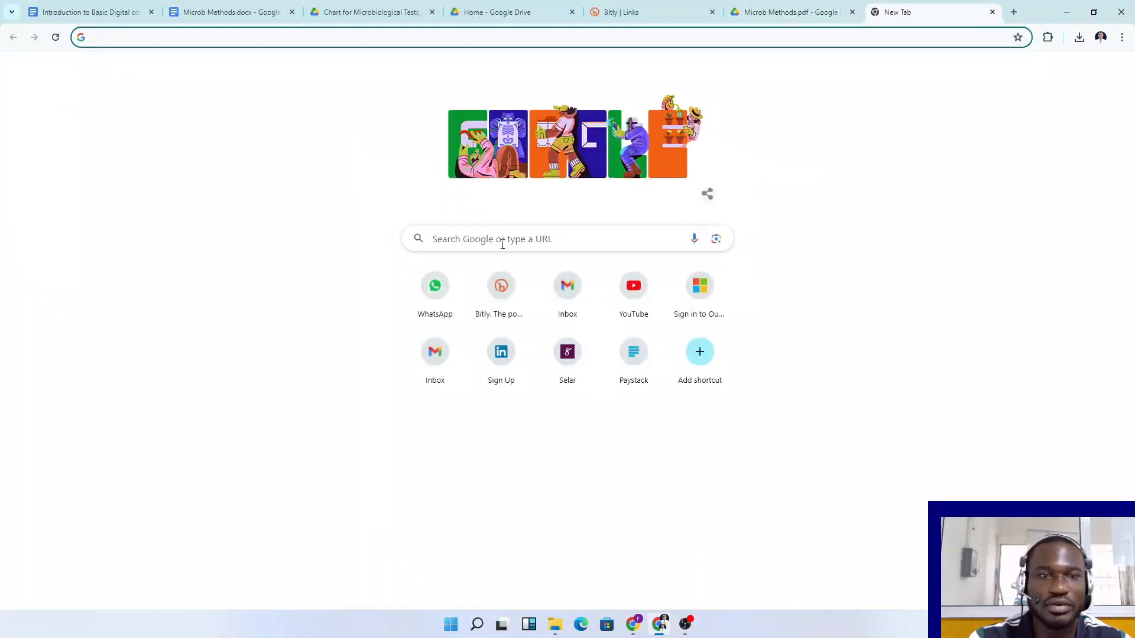
pyautogui.click(568, 296)
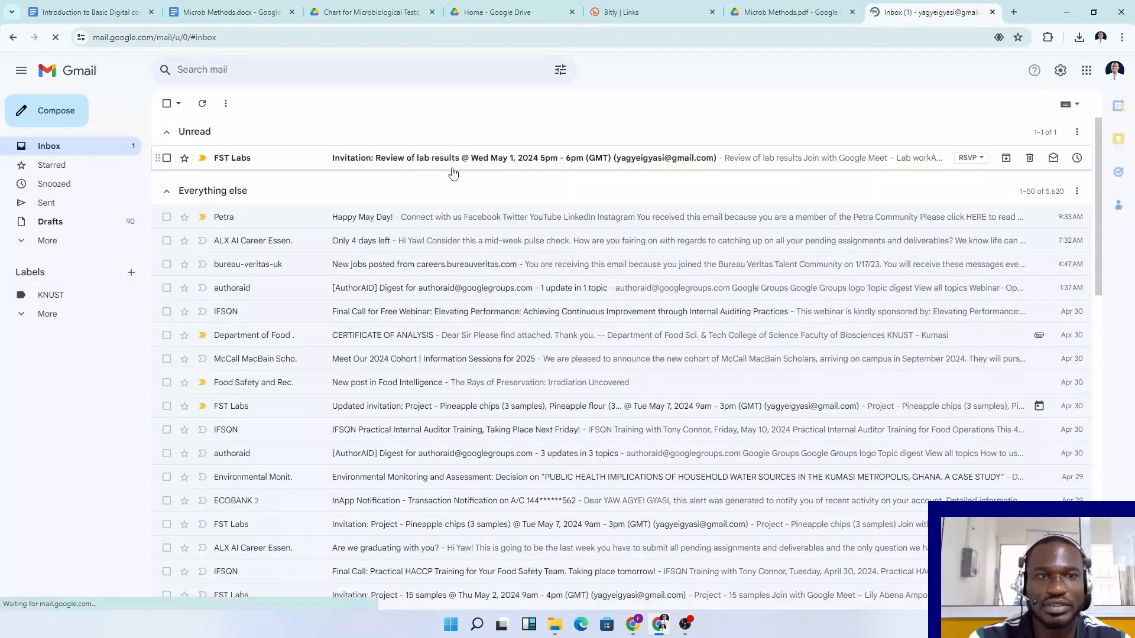
pyautogui.click(454, 171)
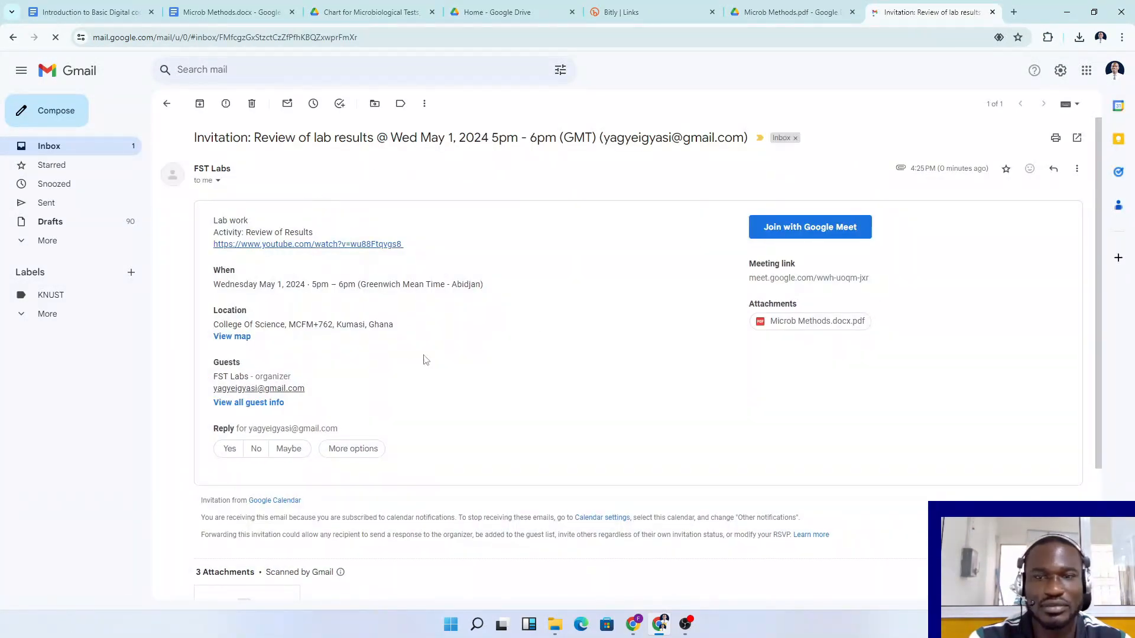
# Accept the invitation with Yes and view the event's details in the guest's calendar
pyautogui.scroll(-1, 423, 360)
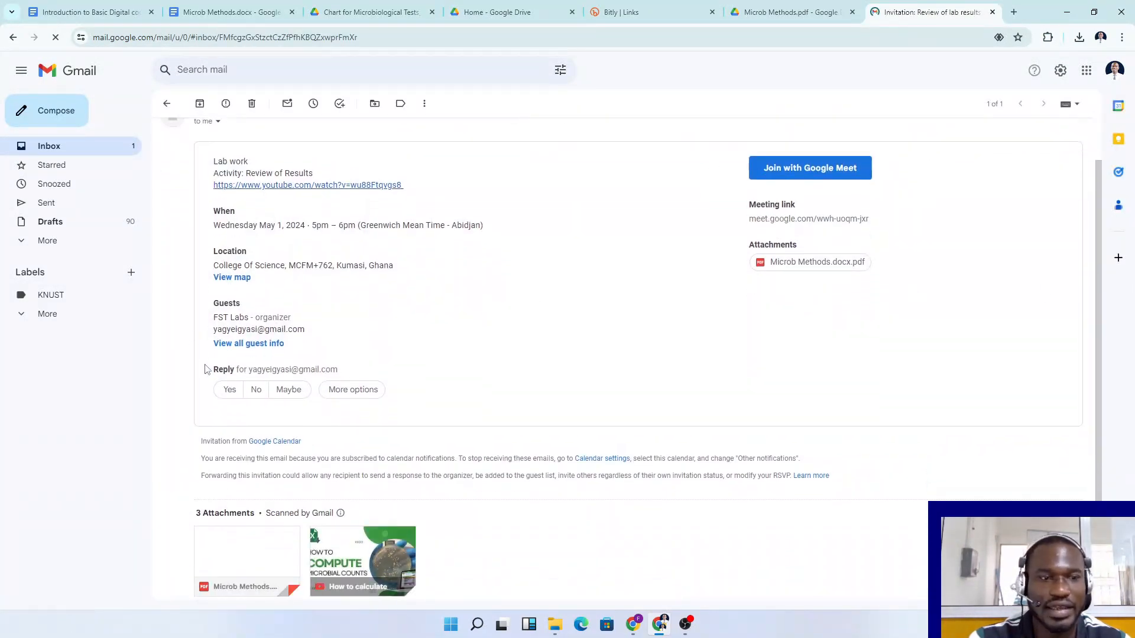
pyautogui.click(228, 394)
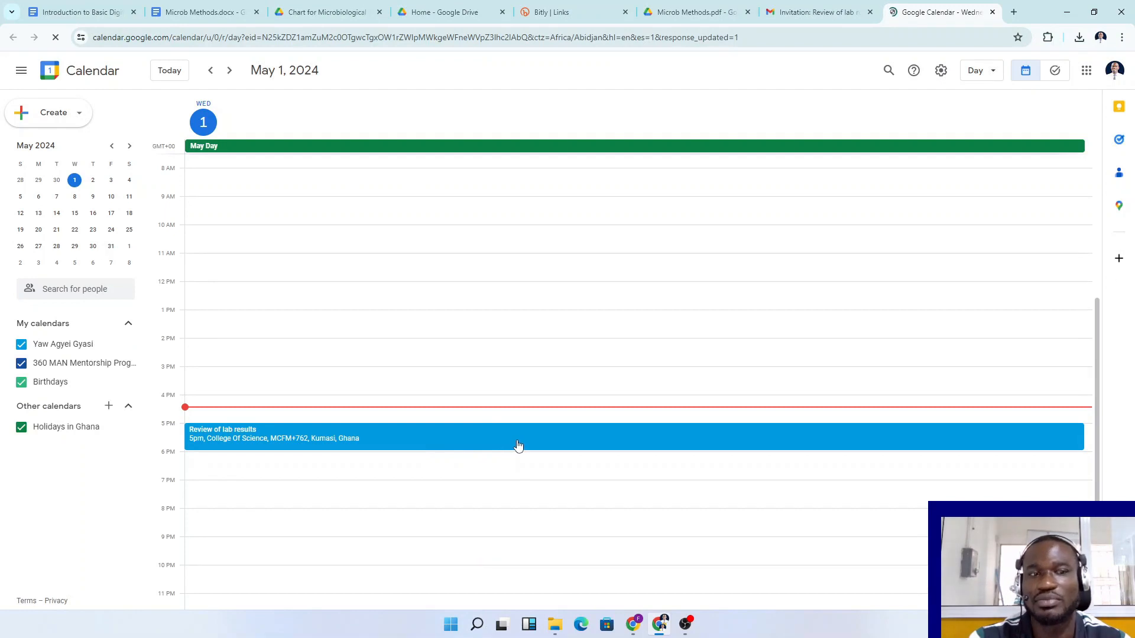
pyautogui.click(518, 445)
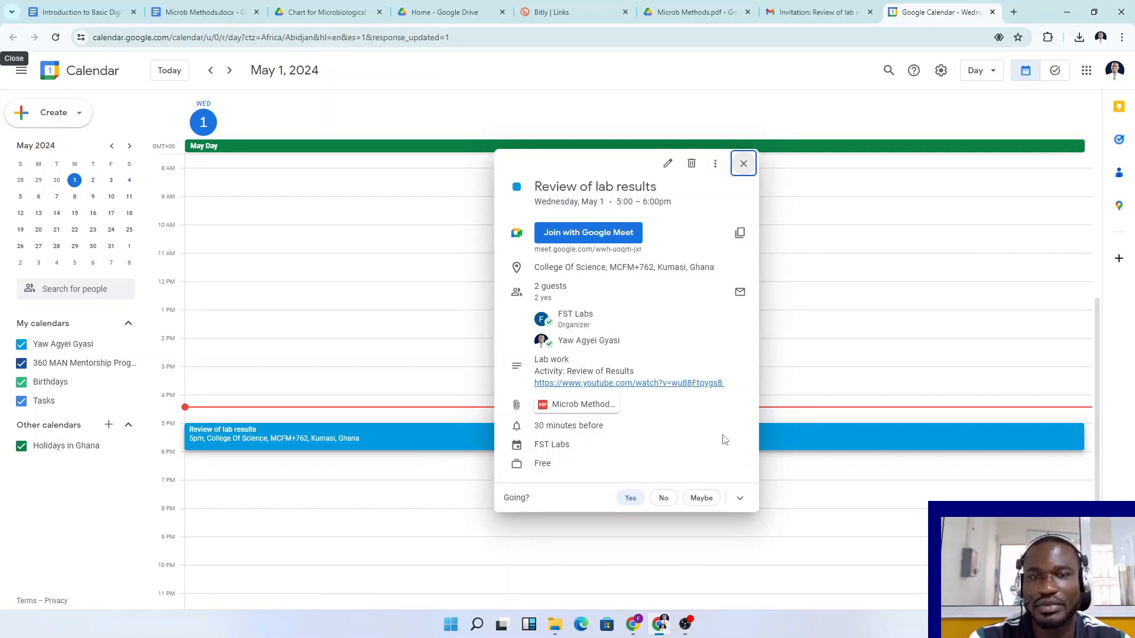
pyautogui.click(743, 164)
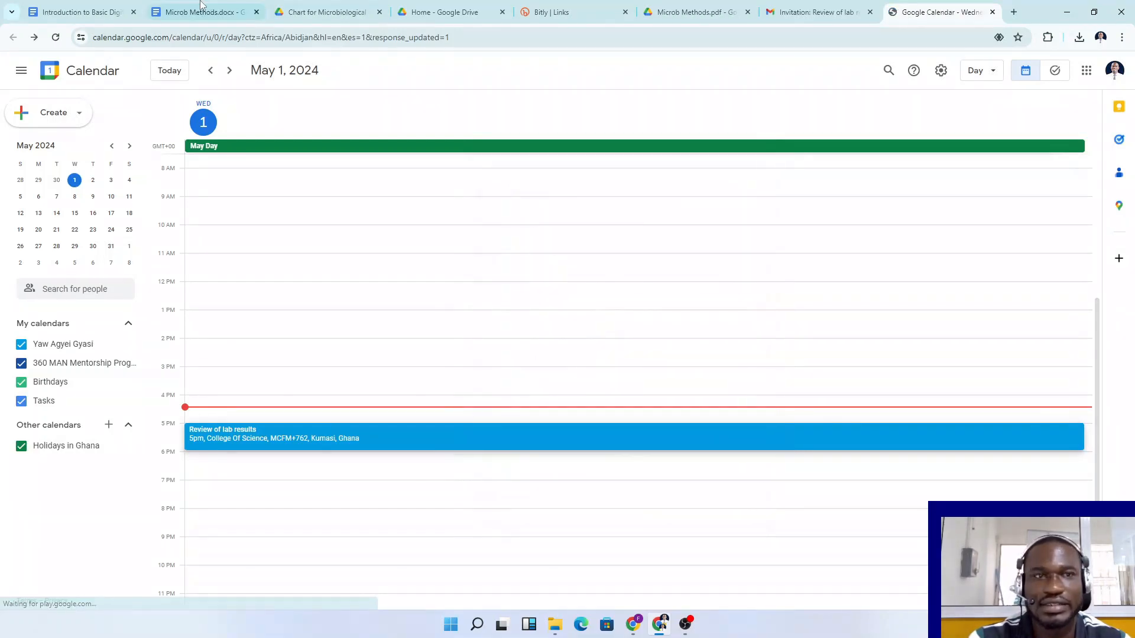
# Return to the organizer's Chrome window, open "Review of lab results" for editing and change the description's first line to "Lab work review"
pyautogui.moveTo(655, 633)
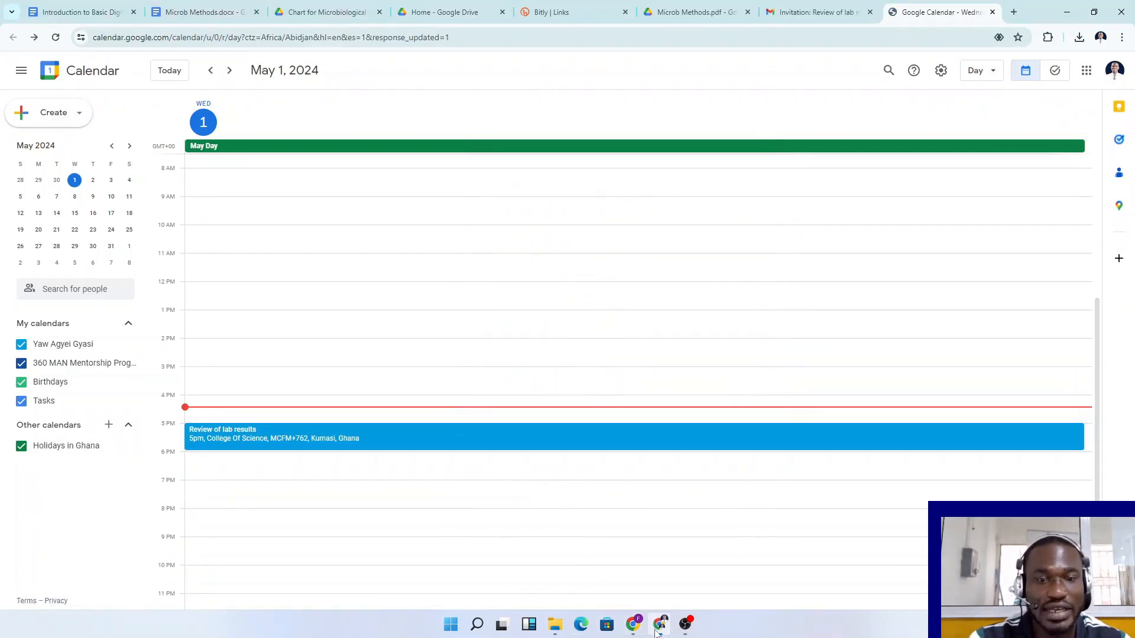
pyautogui.click(633, 625)
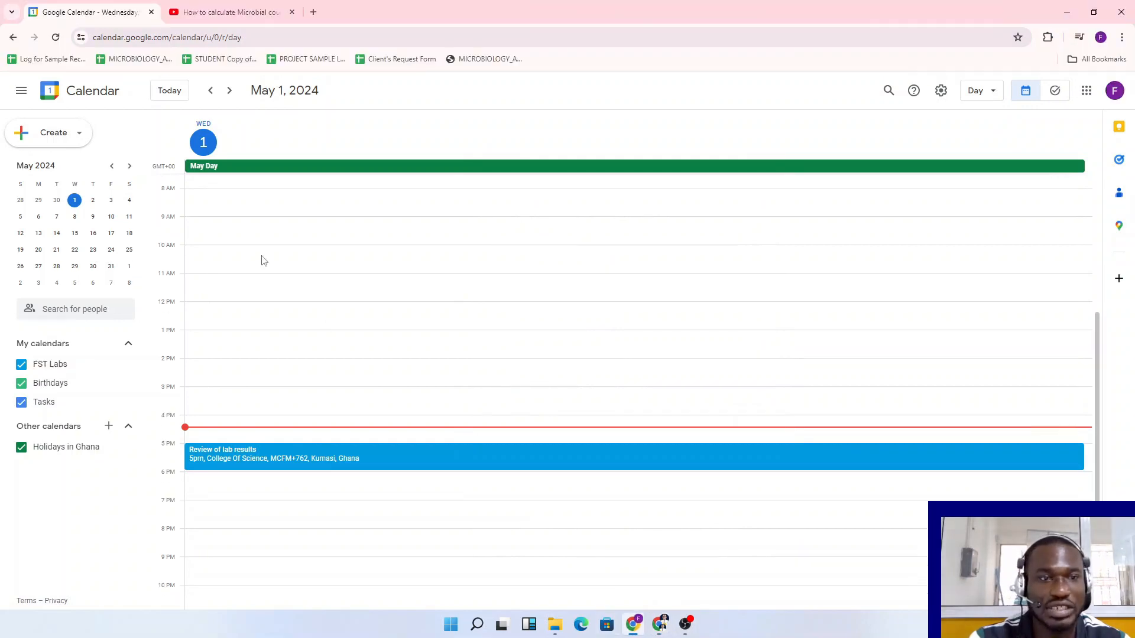
pyautogui.doubleClick(319, 461)
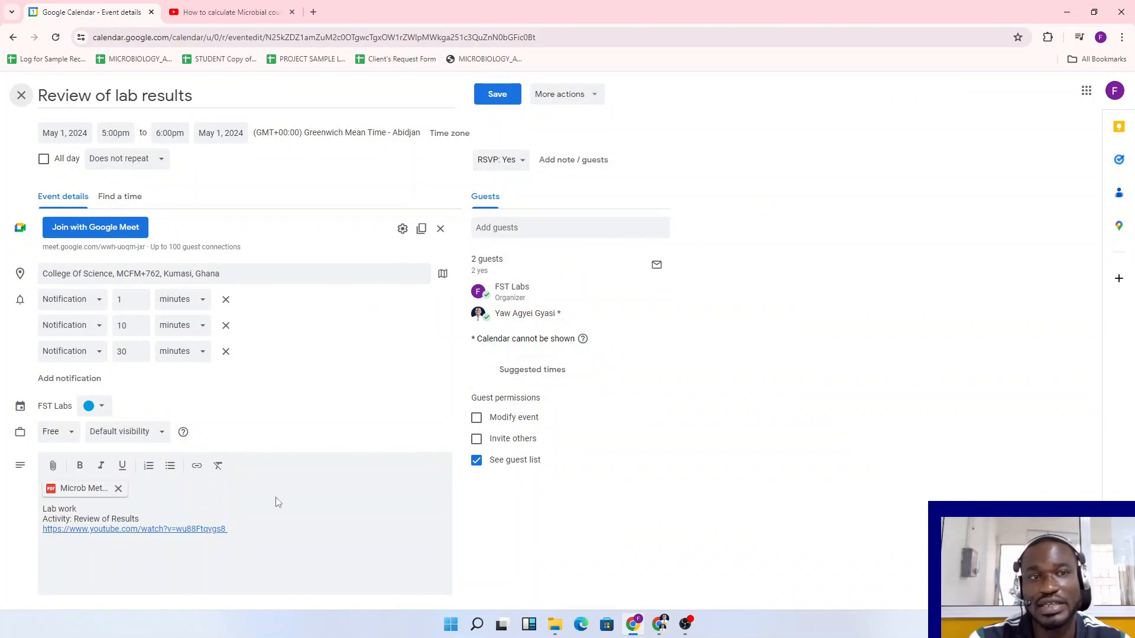
pyautogui.click(197, 513)
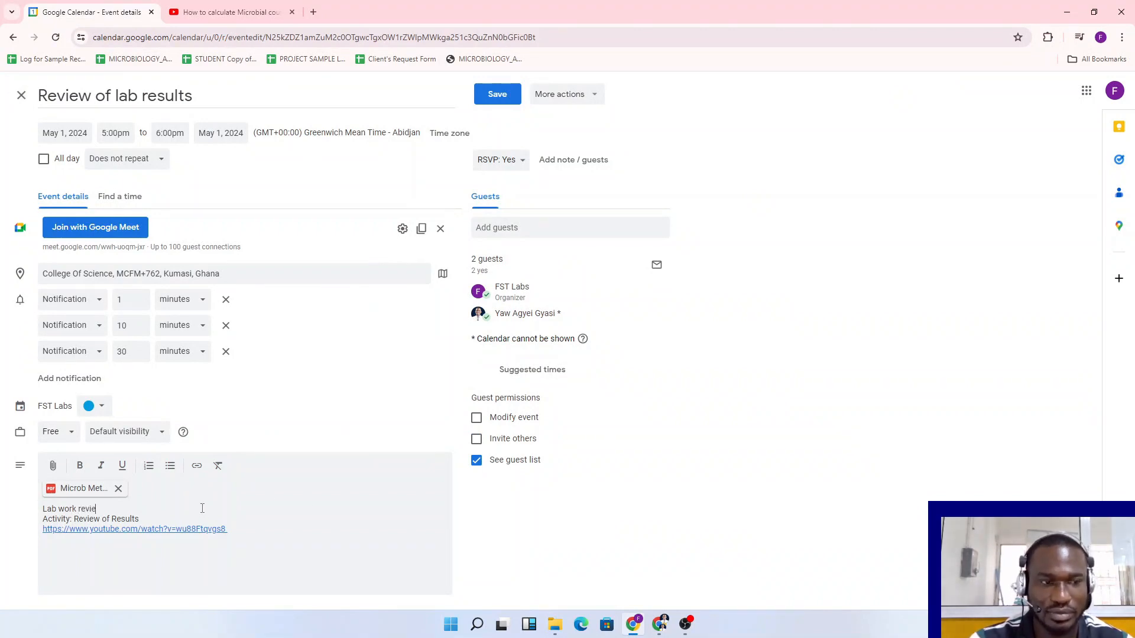
# Save the edited event and send update emails to the existing guests without an optional message
pyautogui.click(541, 94)
pyautogui.click(550, 94)
pyautogui.click(502, 95)
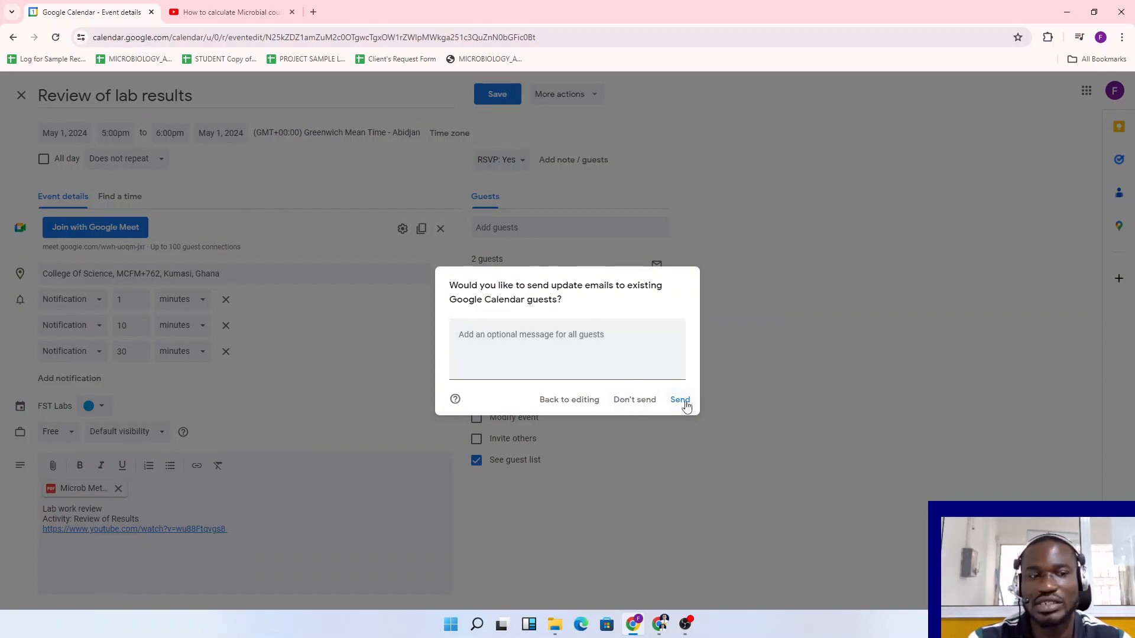
pyautogui.click(479, 323)
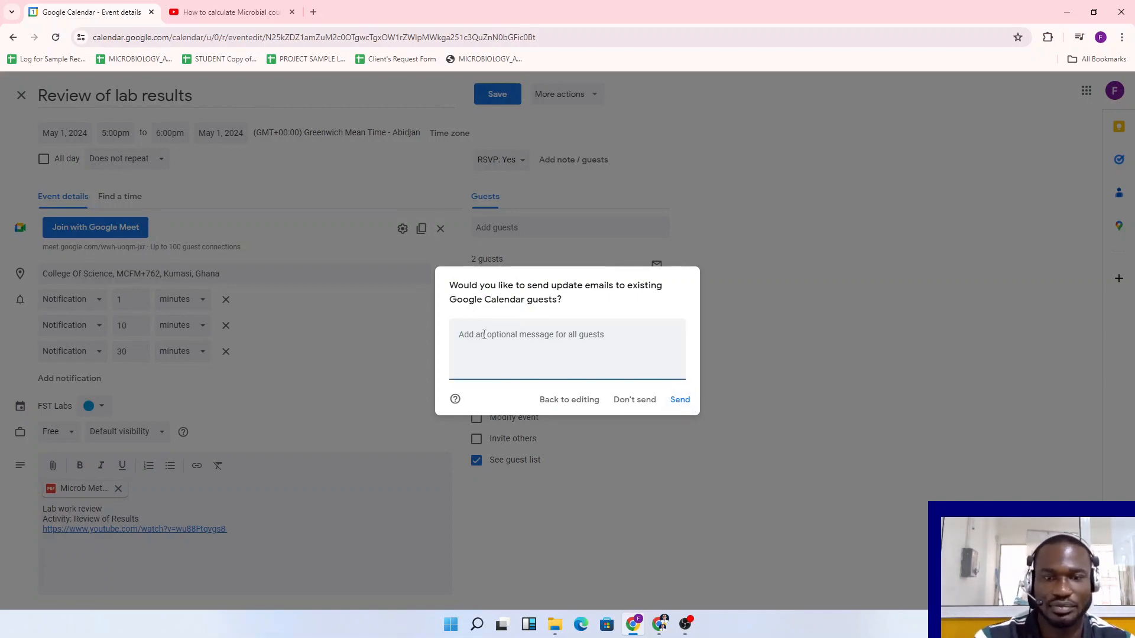
pyautogui.click(680, 401)
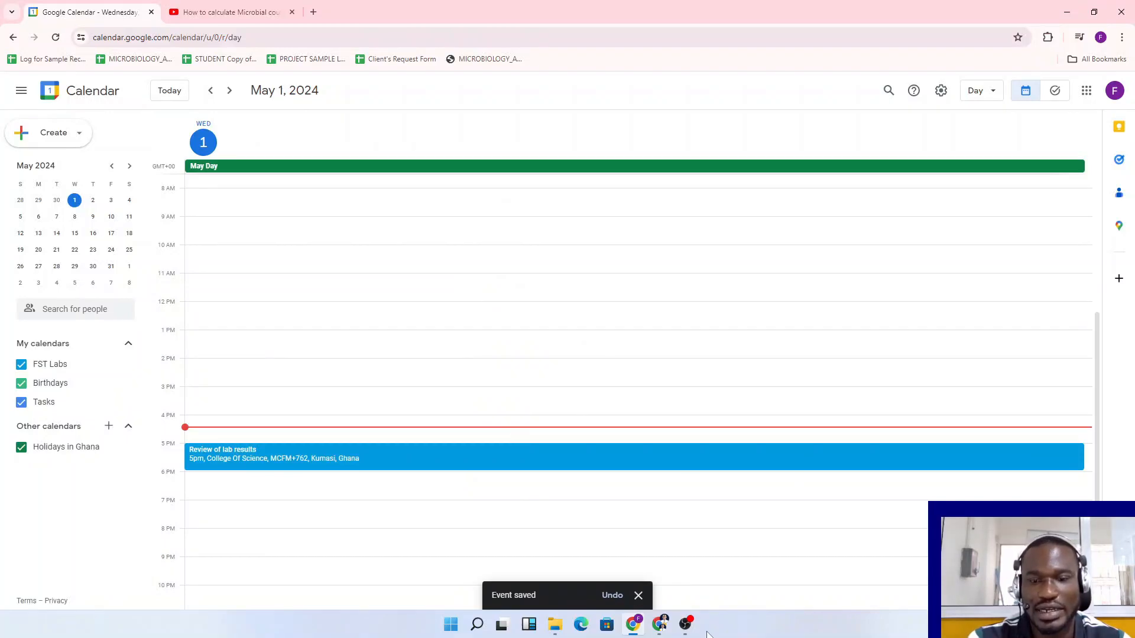
# Switch to the guest's Chrome window, open the updated "Review of lab results" invitation in the Gmail inbox and review its changed description
pyautogui.click(660, 625)
pyautogui.click(816, 12)
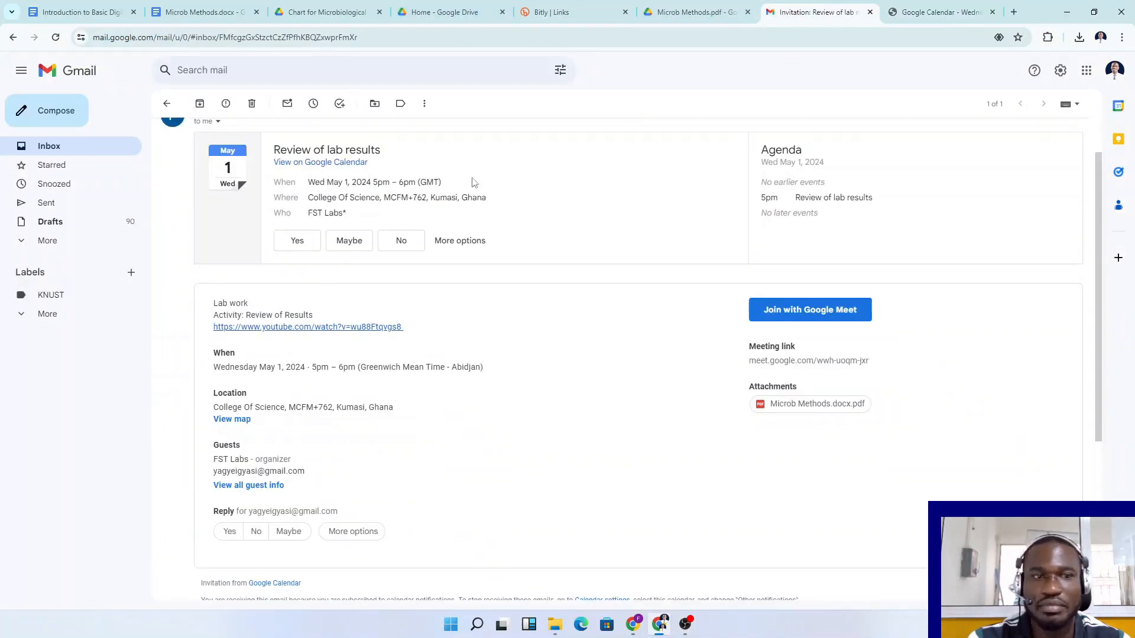
pyautogui.click(81, 148)
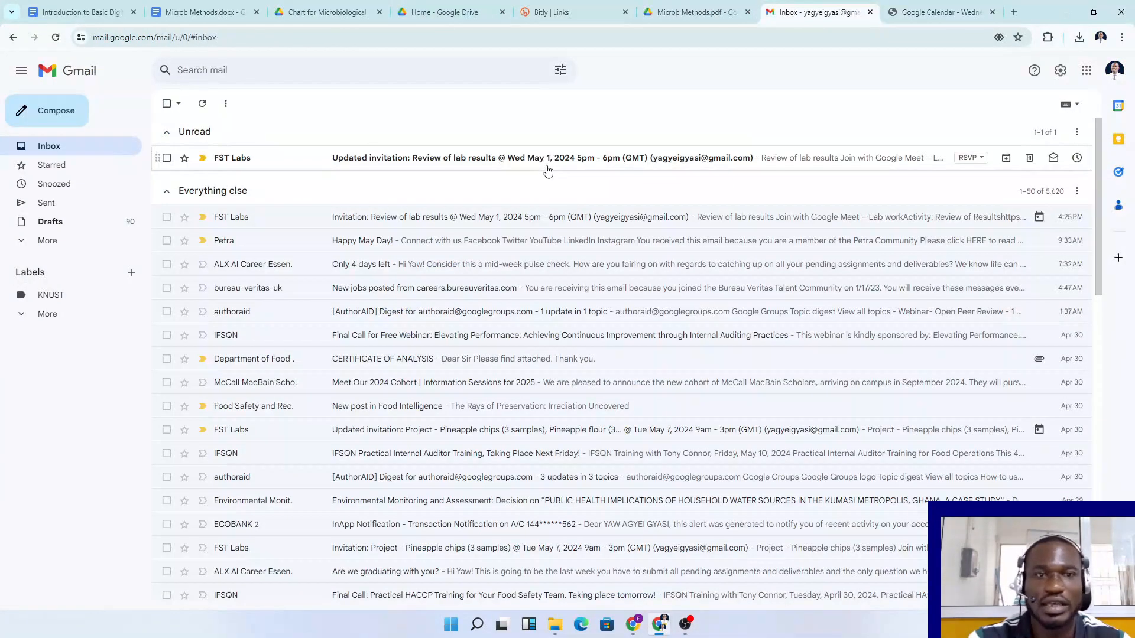
pyautogui.click(507, 157)
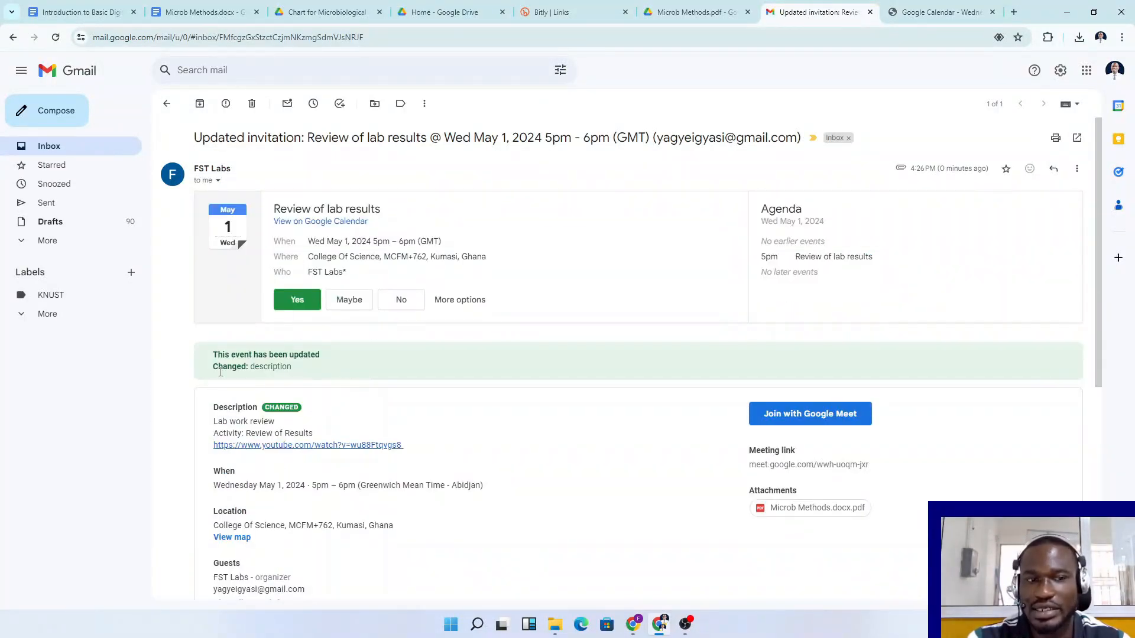
pyautogui.scroll(-1, 289, 446)
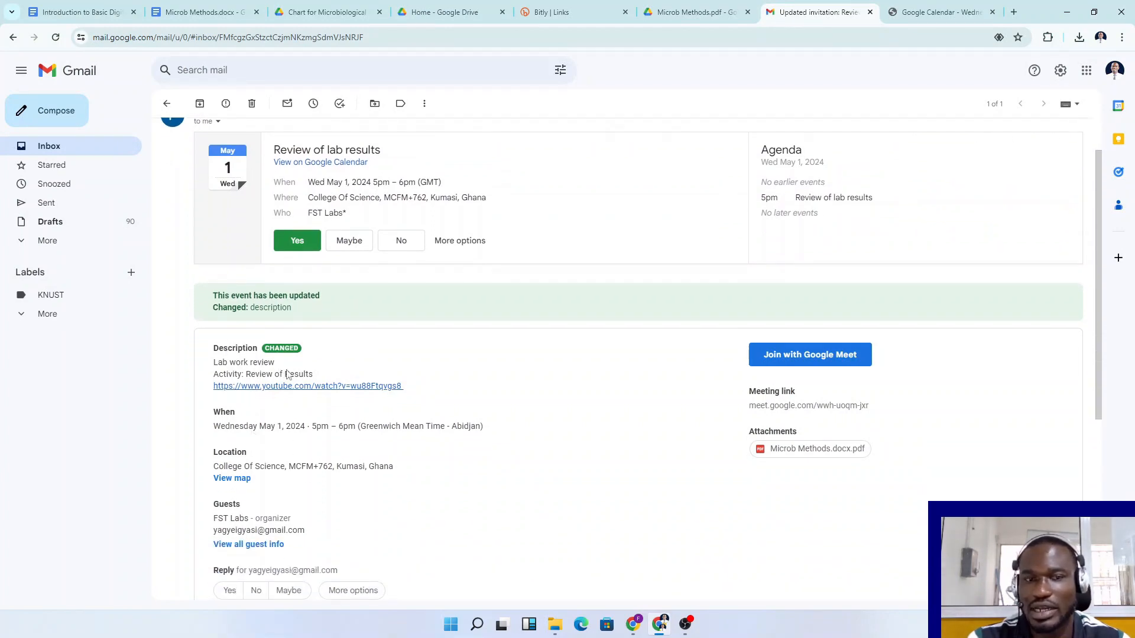
pyautogui.scroll(1, 472, 471)
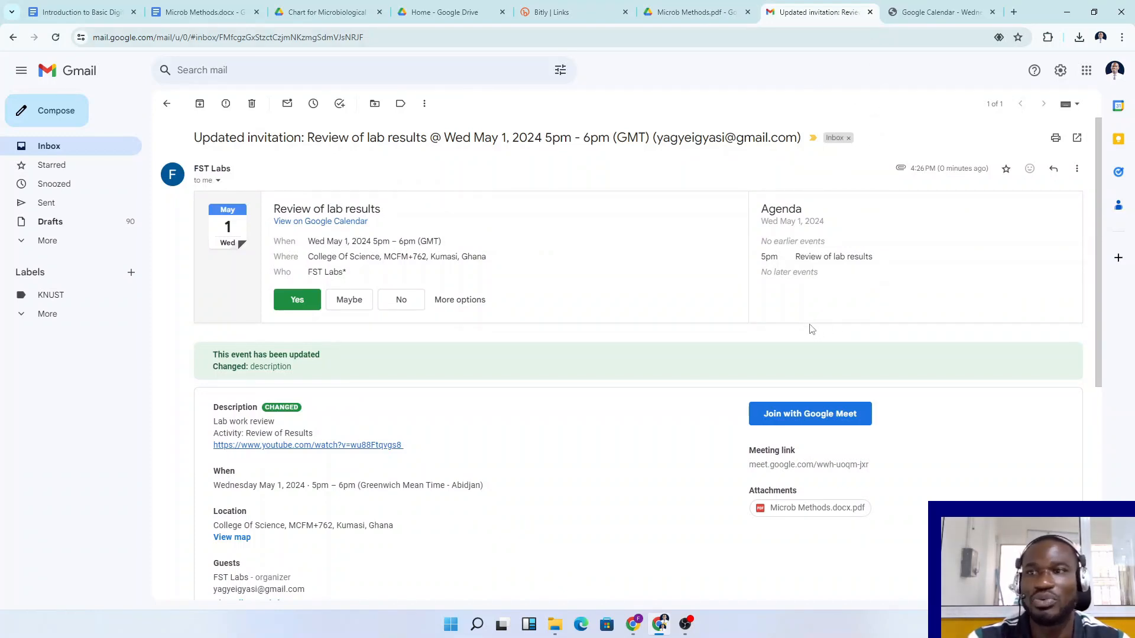
# Return to the organizer's Google Calendar window and view the schedules for May 2 and April 30, 2024
pyautogui.moveTo(659, 624)
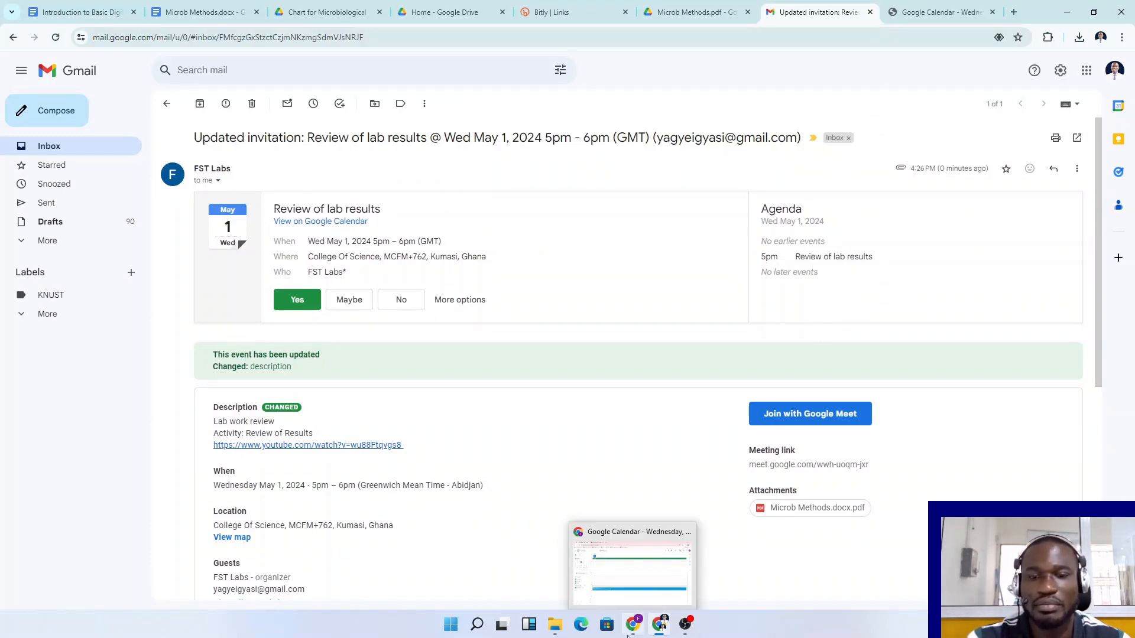
pyautogui.click(633, 562)
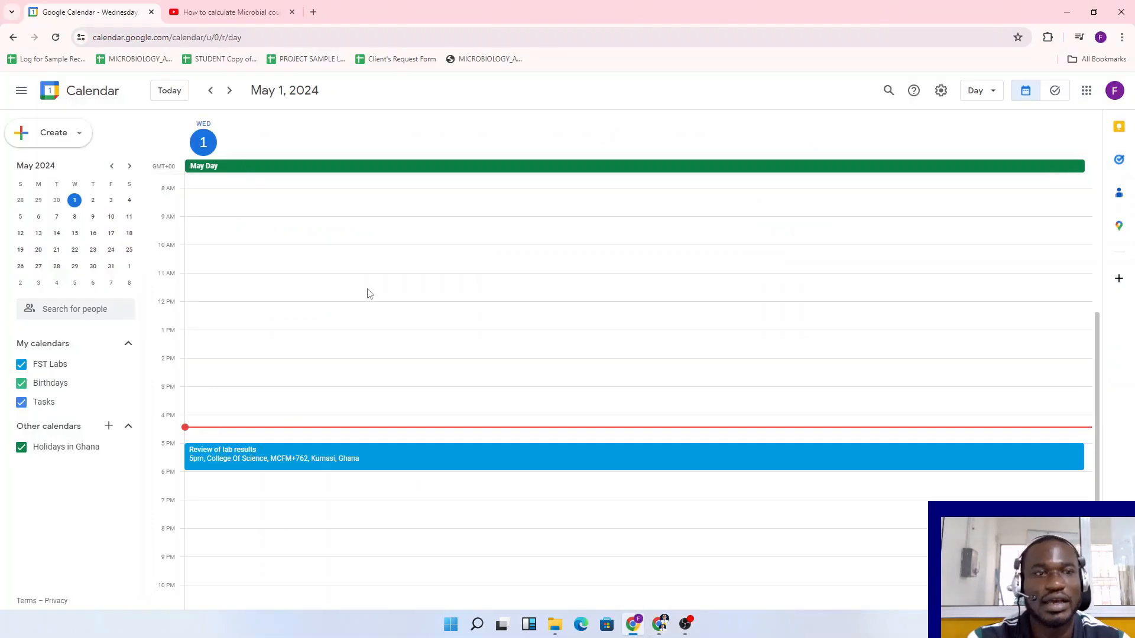
pyautogui.click(92, 201)
pyautogui.click(58, 202)
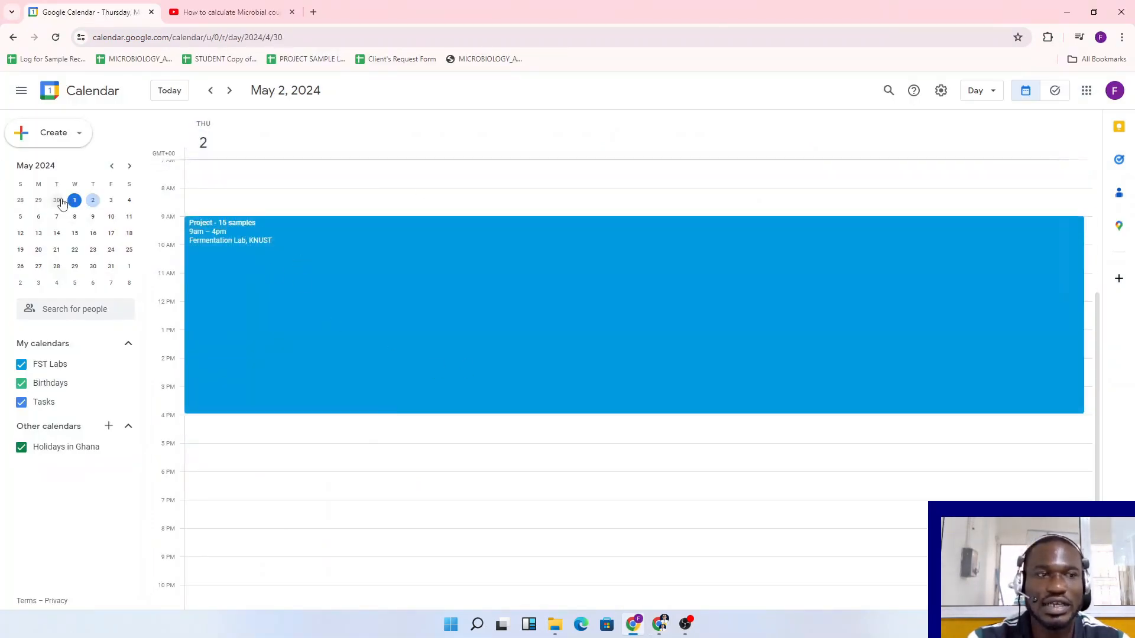